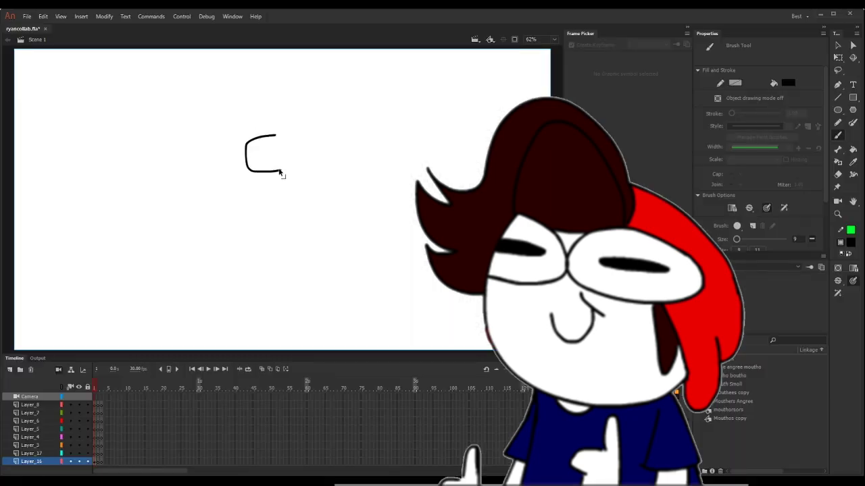
# Undo a stray curve, add a short dash, and draw the body's right side from the neck
pyautogui.hotkey('ctrl', 'z')
pyautogui.moveTo(281, 169)
pyautogui.mouseDown()
pyautogui.moveTo(244, 170)
pyautogui.moveTo(239, 162)
pyautogui.moveTo(239, 144)
pyautogui.moveTo(274, 138)
pyautogui.mouseUp()
pyautogui.press('e')
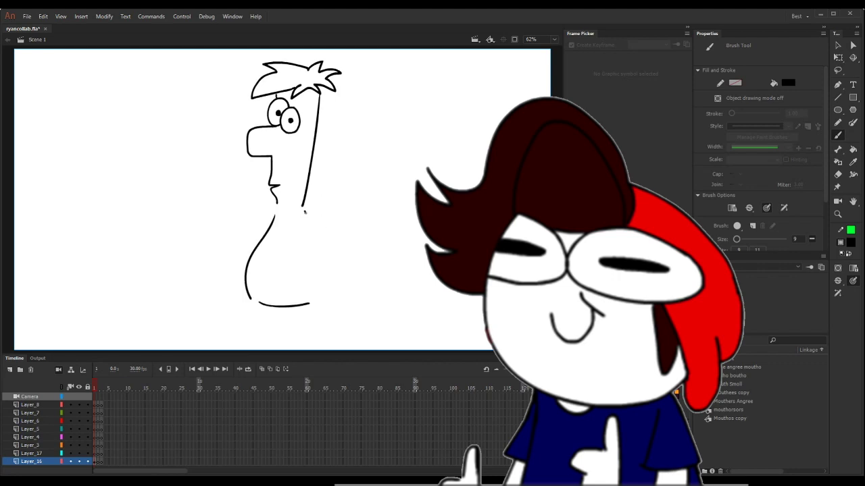
pyautogui.moveTo(305, 211)
pyautogui.mouseDown()
pyautogui.moveTo(324, 255)
pyautogui.moveTo(323, 302)
pyautogui.mouseUp()
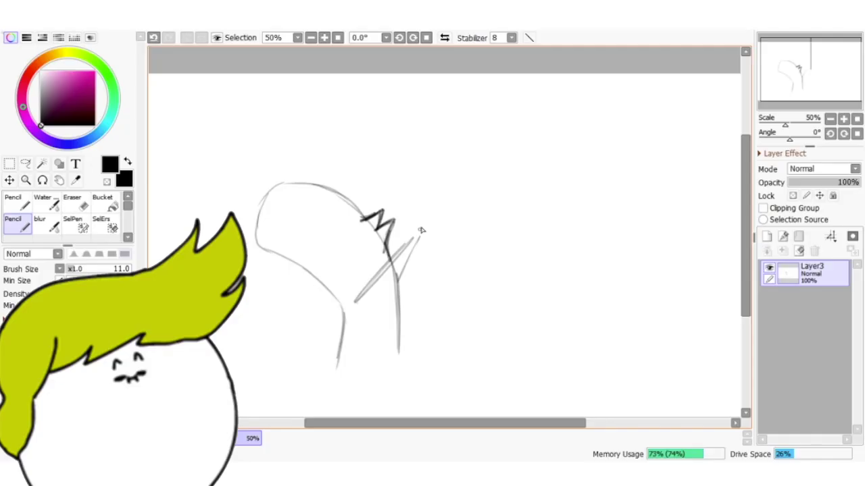
# Pencil-sketch the head outline, the box shape on top, and the eyes, redoing bad strokes
pyautogui.moveTo(362, 218)
pyautogui.mouseDown()
pyautogui.moveTo(329, 191)
pyautogui.moveTo(253, 202)
pyautogui.moveTo(247, 256)
pyautogui.mouseUp()
pyautogui.moveTo(335, 209)
pyautogui.mouseDown()
pyautogui.moveTo(349, 174)
pyautogui.moveTo(396, 189)
pyautogui.mouseUp()
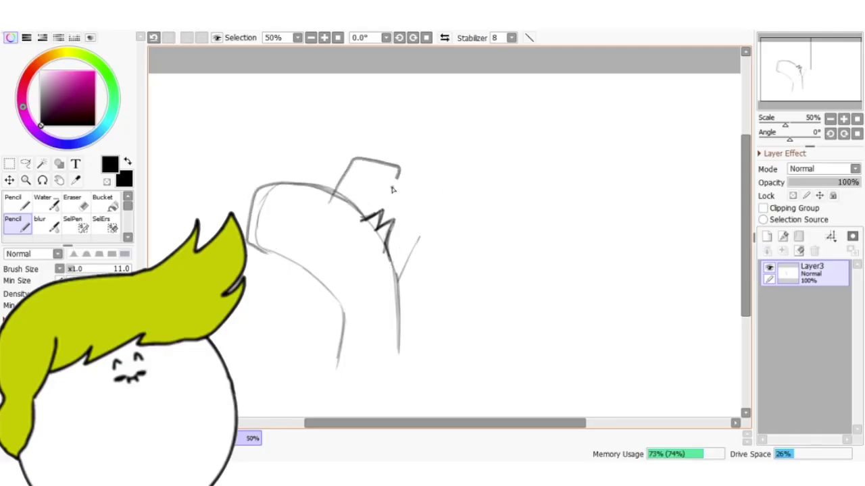
pyautogui.hotkey('ctrl', 'z')
pyautogui.moveTo(304, 201)
pyautogui.mouseDown()
pyautogui.moveTo(358, 155)
pyautogui.moveTo(346, 208)
pyautogui.mouseUp()
pyautogui.moveTo(341, 206)
pyautogui.mouseDown()
pyautogui.moveTo(356, 157)
pyautogui.moveTo(317, 143)
pyautogui.moveTo(304, 195)
pyautogui.moveTo(259, 225)
pyautogui.mouseUp()
pyautogui.hotkey('ctrl', 'z')
pyautogui.moveTo(286, 194); pyautogui.dragTo(282, 227)
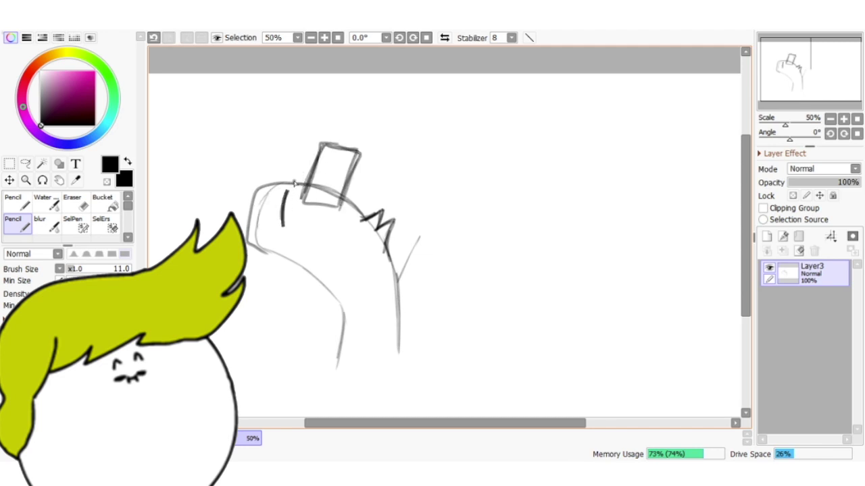
pyautogui.moveTo(291, 185)
pyautogui.mouseDown()
pyautogui.moveTo(313, 158)
pyautogui.moveTo(290, 184)
pyautogui.mouseUp()
pyautogui.hotkey('ctrl', 'z')
pyautogui.hotkey('ctrl', 'z')
pyautogui.moveTo(288, 189); pyautogui.dragTo(290, 181)
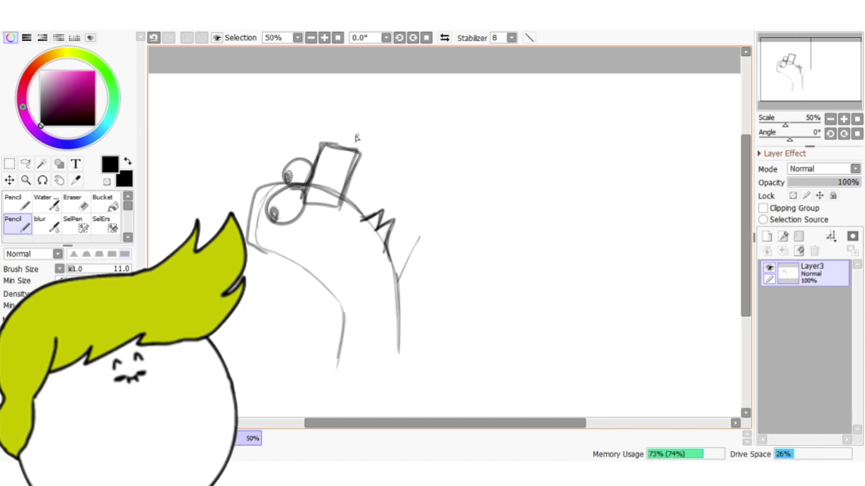
pyautogui.hotkey('ctrl', 'z')
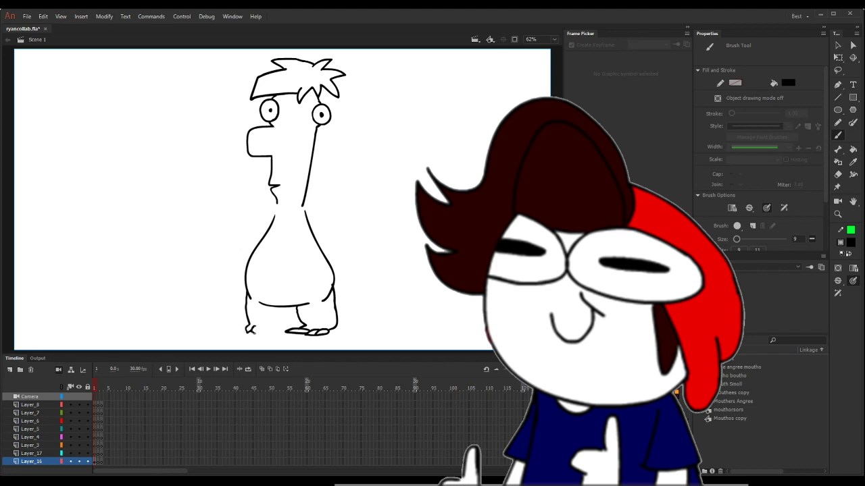
# Add an extra toe to the left foot and a thumb on the raised hand, then zoom out
pyautogui.moveTo(254, 332); pyautogui.dragTo(263, 330)
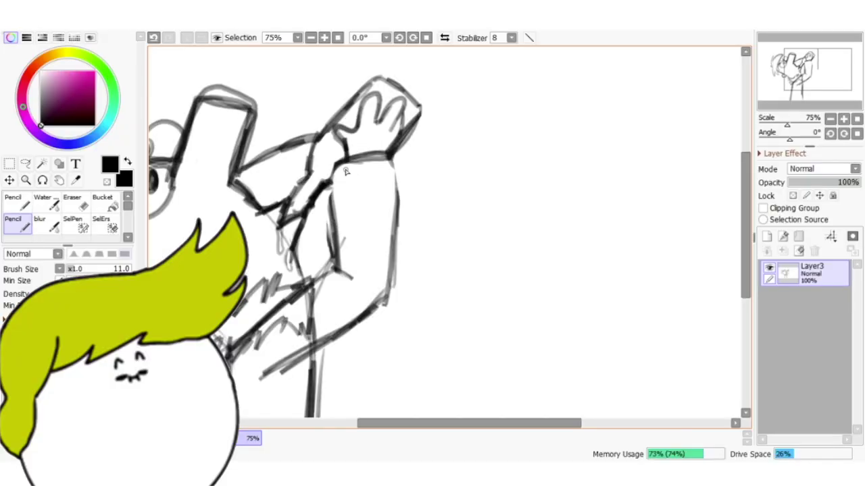
pyautogui.moveTo(338, 135); pyautogui.dragTo(335, 169)
pyautogui.hotkey('ctrl', 'z')
pyautogui.moveTo(336, 134)
pyautogui.mouseDown()
pyautogui.moveTo(342, 165)
pyautogui.moveTo(353, 149)
pyautogui.mouseUp()
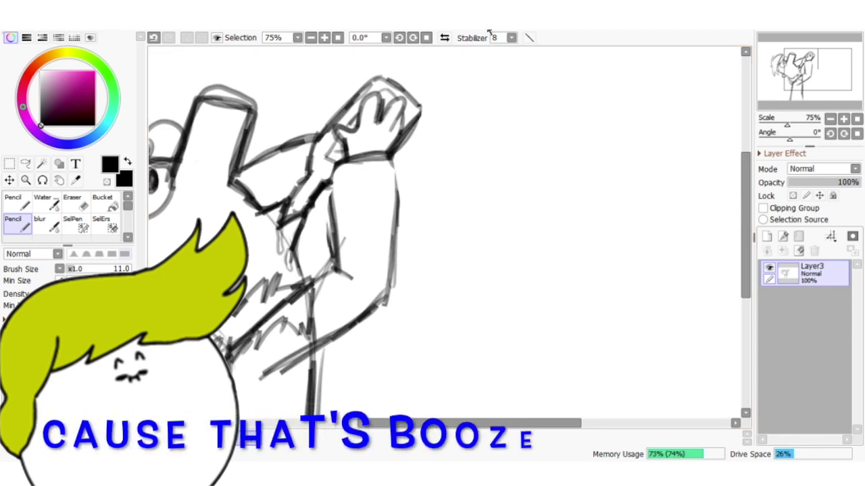
pyautogui.press('-')
pyautogui.press('-')
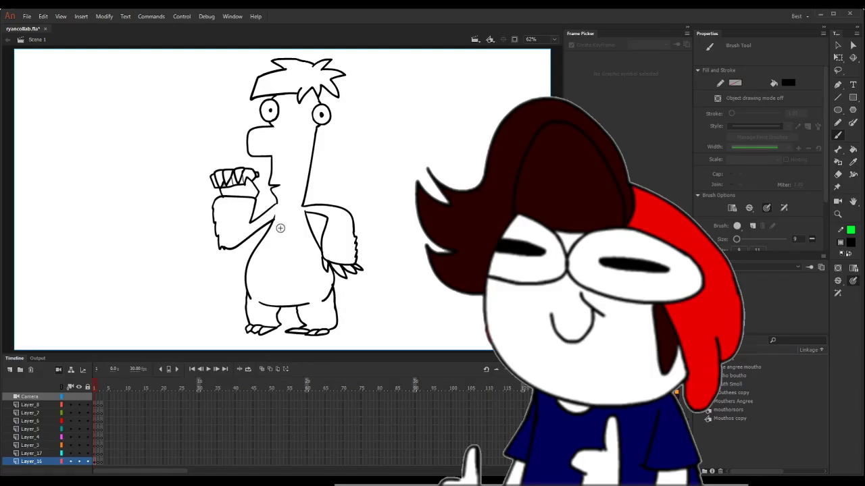
# Switch to painting with a green fill
pyautogui.press('y')
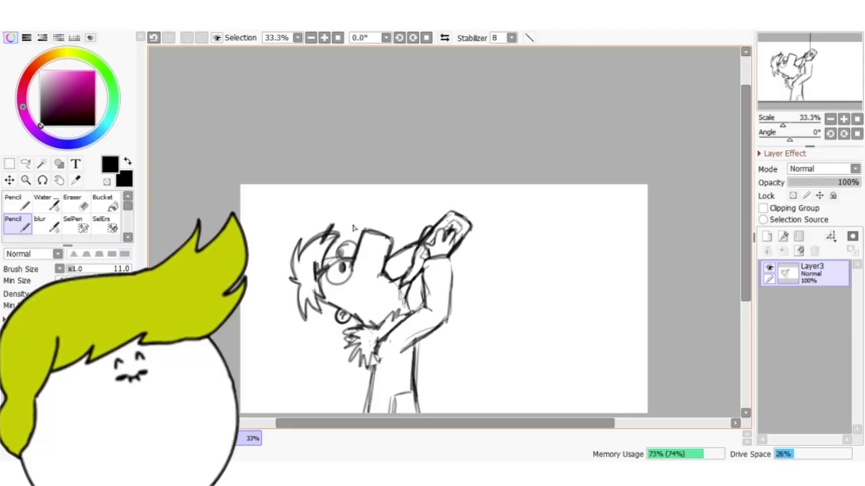
# Shrink the sketch from its corner, move it up-right, and draw a wavy line down-left
pyautogui.scroll(-1, 352, 228)
pyautogui.press('ctrl')
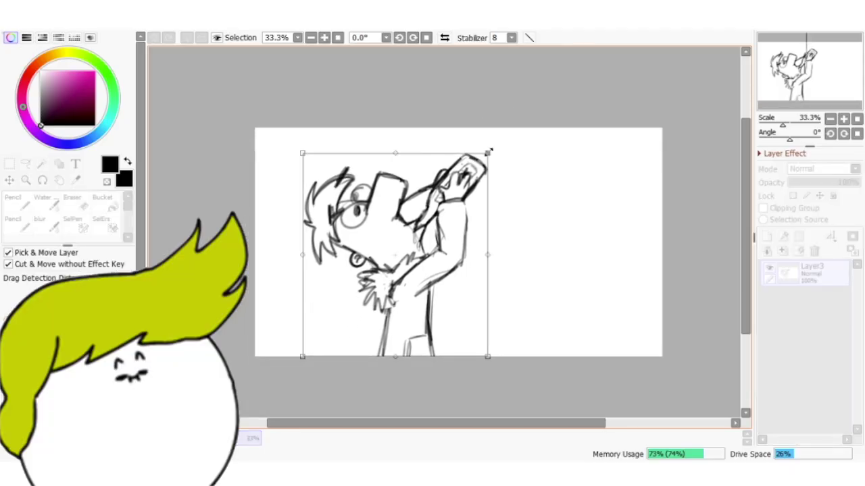
pyautogui.moveTo(489, 151); pyautogui.dragTo(458, 183)
pyautogui.moveTo(425, 216); pyautogui.dragTo(486, 194)
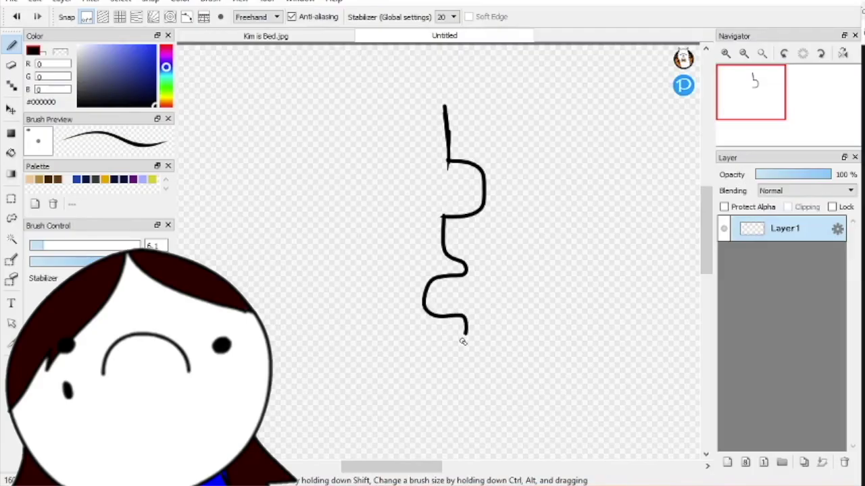
pyautogui.moveTo(463, 341); pyautogui.dragTo(434, 347)
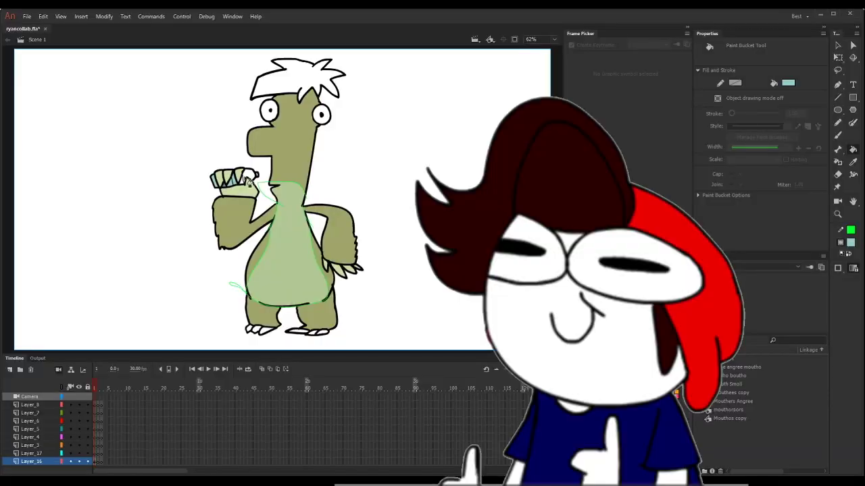
# Fill the fist top light blue and draw the torso's left and right sides below the collar
pyautogui.click(250, 181)
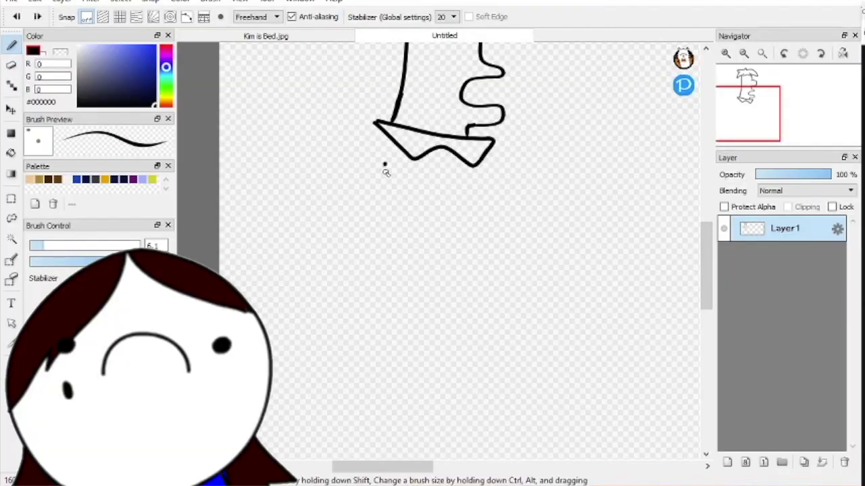
pyautogui.moveTo(386, 172); pyautogui.dragTo(369, 294)
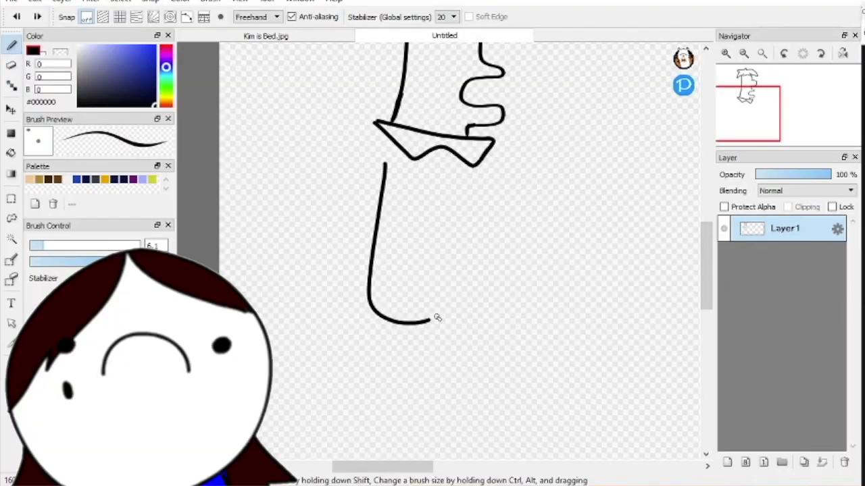
pyautogui.moveTo(447, 289); pyautogui.dragTo(464, 181)
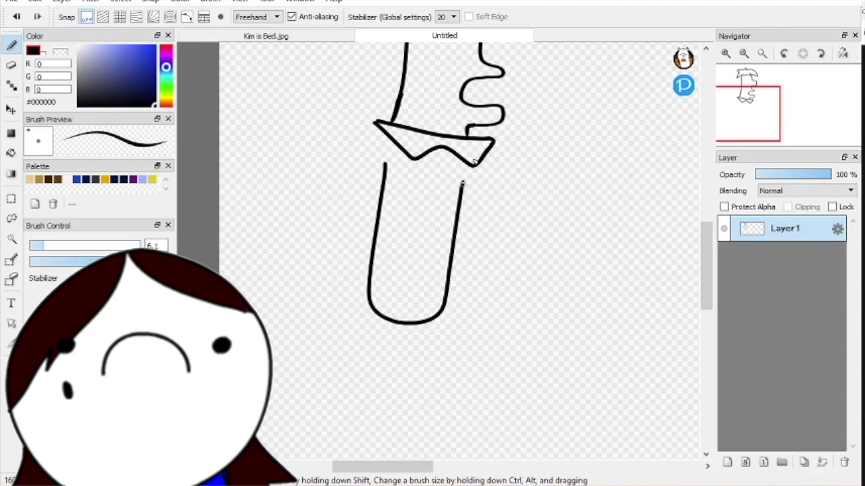
pyautogui.scroll(2, 455, 293)
pyautogui.scroll(3, 457, 245)
pyautogui.moveTo(458, 246); pyautogui.dragTo(502, 225)
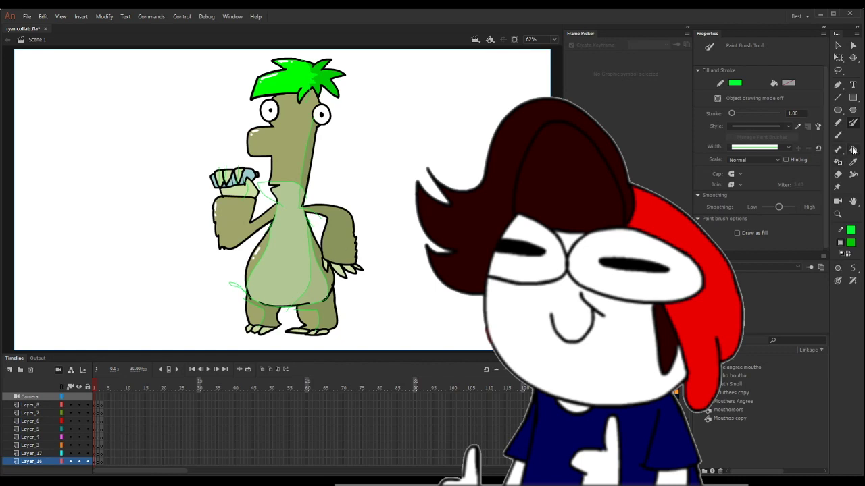
# Sample the pale green of the character's belly with the Eyedropper
pyautogui.click(853, 162)
pyautogui.click(343, 266)
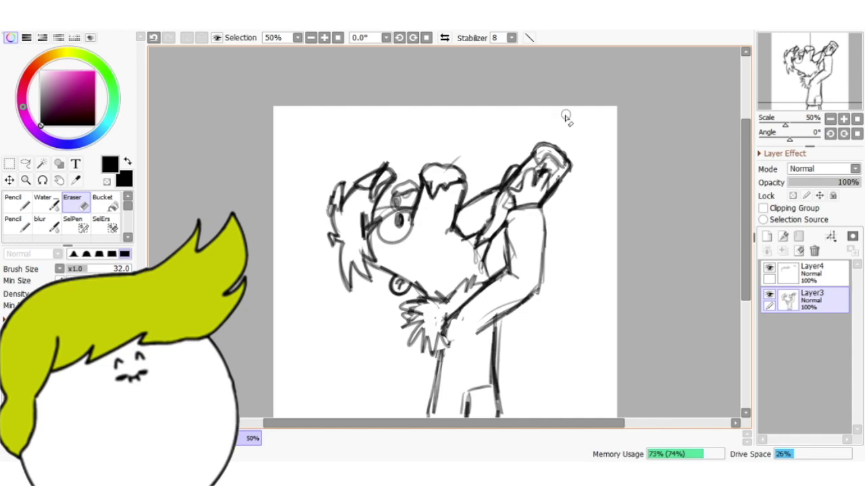
# Draw the long wavy left arm and both lower legs with a foot
pyautogui.scroll(-2, 563, 123)
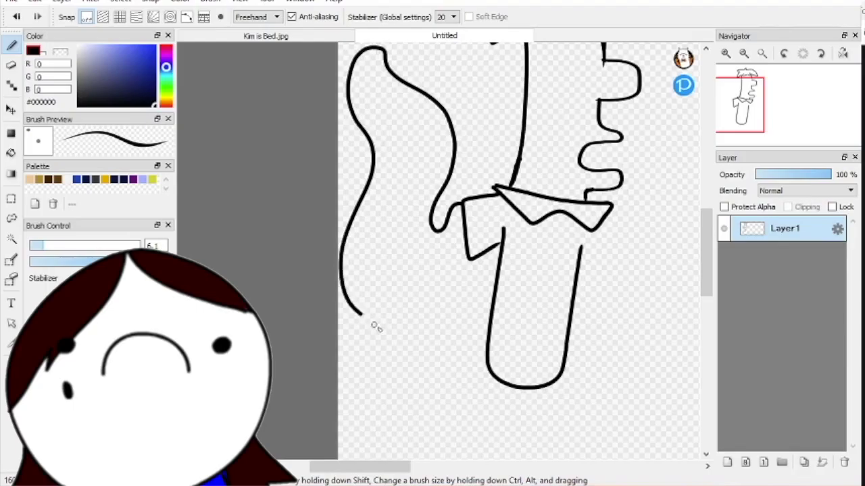
pyautogui.moveTo(365, 318)
pyautogui.mouseDown()
pyautogui.moveTo(350, 390)
pyautogui.moveTo(338, 370)
pyautogui.mouseUp()
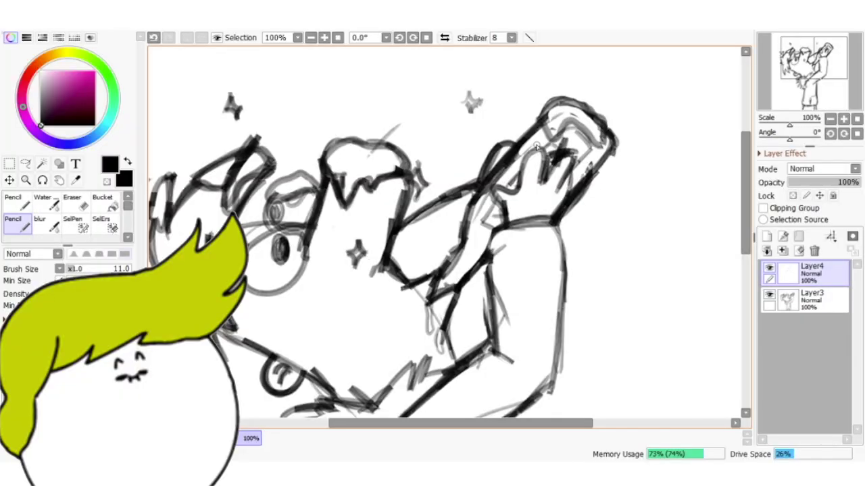
pyautogui.scroll(-3, 536, 146)
pyautogui.scroll(1, 534, 147)
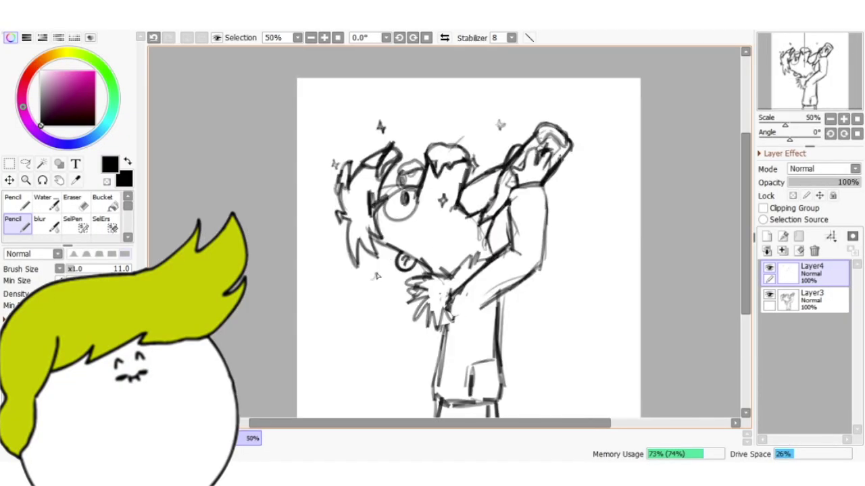
pyautogui.moveTo(376, 190)
pyautogui.mouseDown()
pyautogui.moveTo(336, 304)
pyautogui.moveTo(400, 322)
pyautogui.moveTo(427, 230)
pyautogui.mouseUp()
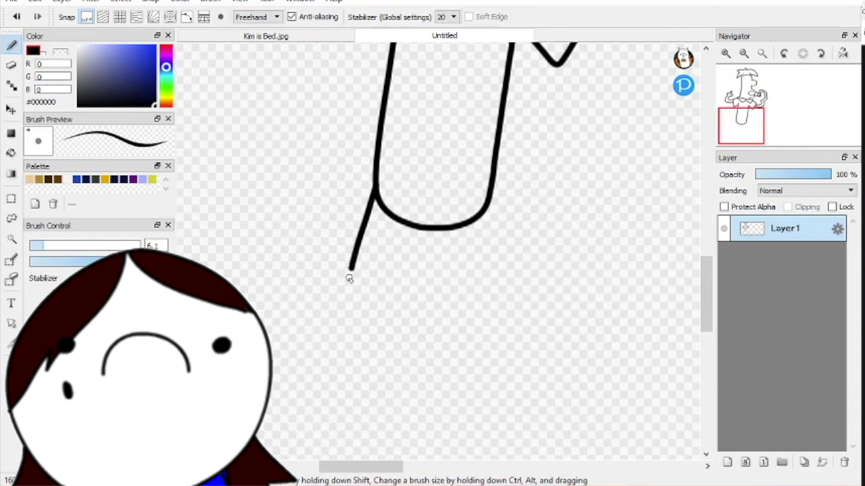
pyautogui.moveTo(492, 233)
pyautogui.mouseDown()
pyautogui.moveTo(493, 300)
pyautogui.moveTo(512, 332)
pyautogui.moveTo(439, 332)
pyautogui.moveTo(451, 217)
pyautogui.mouseUp()
pyautogui.press('space')
# Zoom to the shirt collar and thicken its right and left corner lines
pyautogui.scroll(-3, 473, 202)
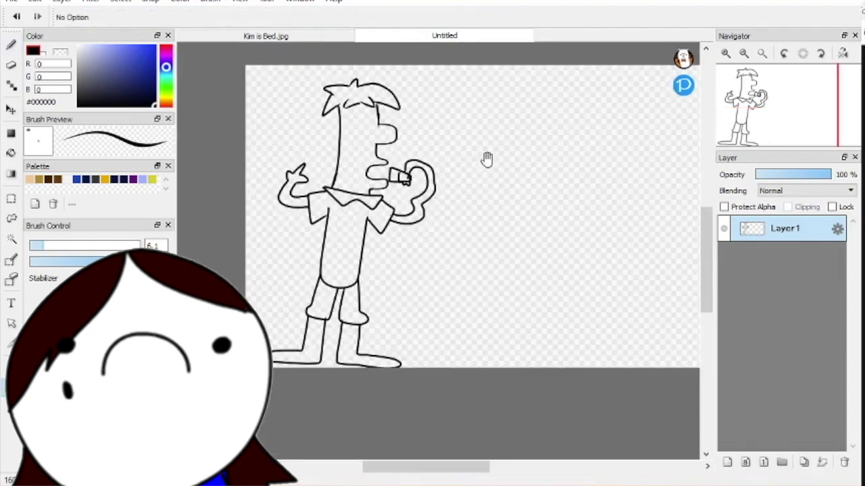
pyautogui.moveTo(488, 158); pyautogui.dragTo(444, 169)
pyautogui.moveTo(494, 146); pyautogui.dragTo(487, 141)
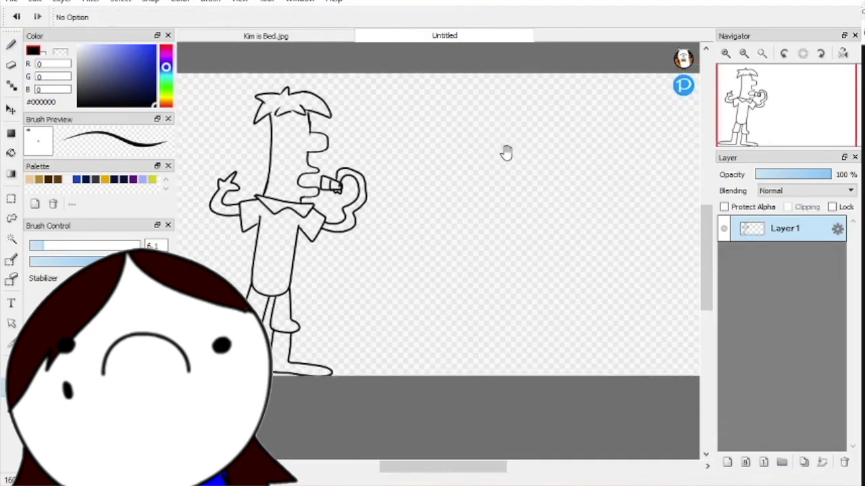
pyautogui.scroll(5, 484, 228)
pyautogui.moveTo(476, 228); pyautogui.dragTo(466, 258)
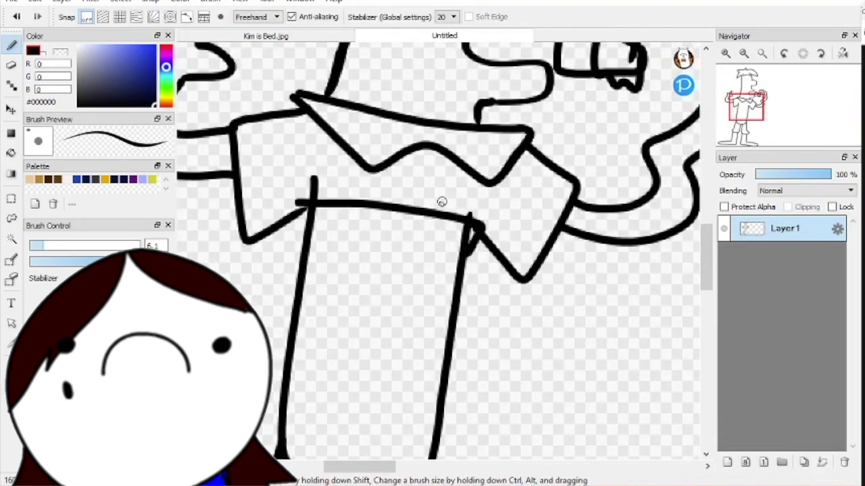
pyautogui.moveTo(300, 204); pyautogui.dragTo(305, 233)
pyautogui.scroll(-5, 336, 210)
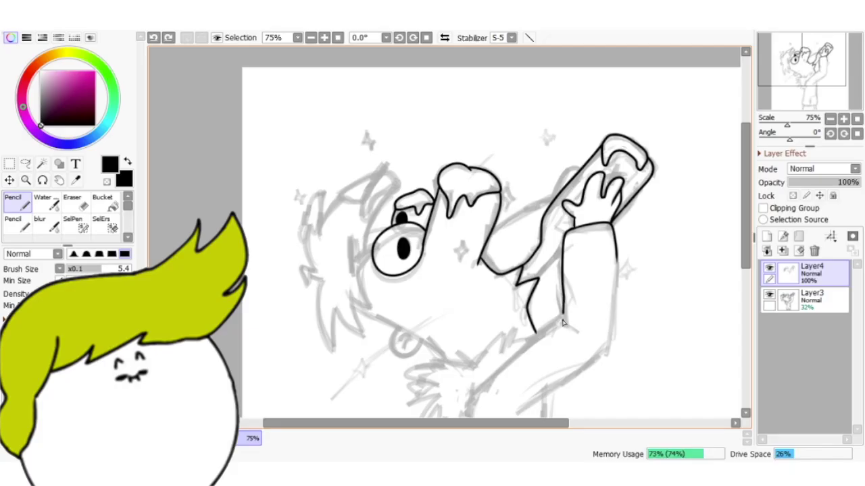
# Attempt and undo the raised arm's outline, then close the second pocket and add a third
pyautogui.moveTo(563, 323); pyautogui.dragTo(581, 330)
pyautogui.moveTo(517, 349); pyautogui.dragTo(475, 387)
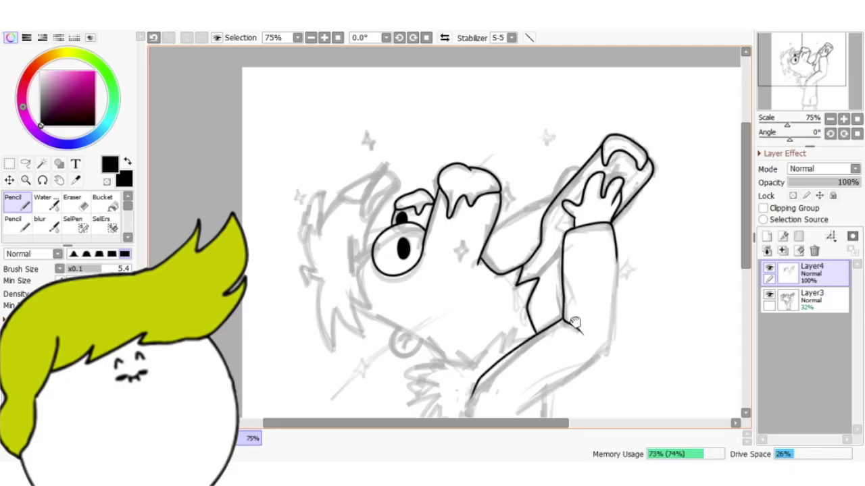
pyautogui.moveTo(573, 322)
pyautogui.mouseDown()
pyautogui.moveTo(614, 268)
pyautogui.moveTo(555, 301)
pyautogui.moveTo(519, 346)
pyautogui.mouseUp()
pyautogui.hotkey('ctrl', 'z')
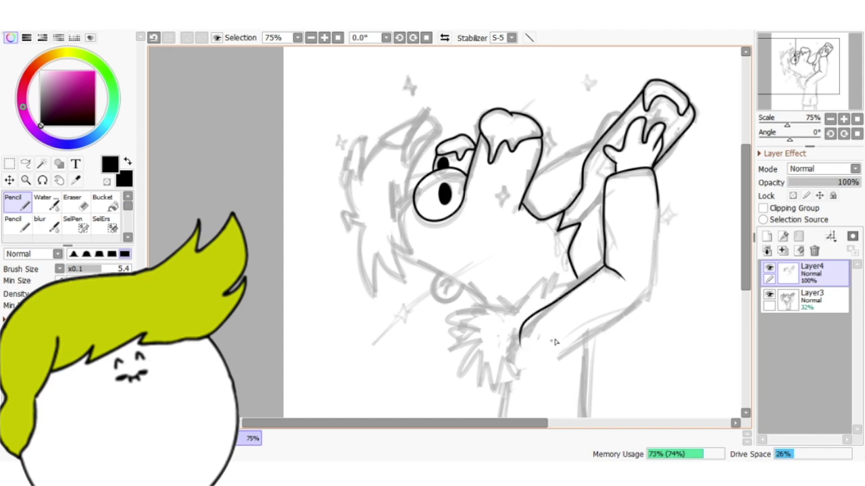
pyautogui.hotkey('ctrl', 'z')
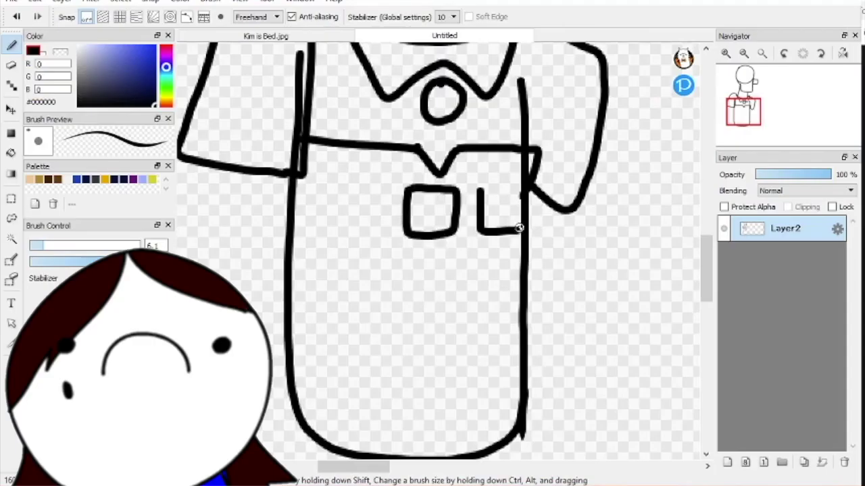
pyautogui.moveTo(484, 187); pyautogui.dragTo(527, 184)
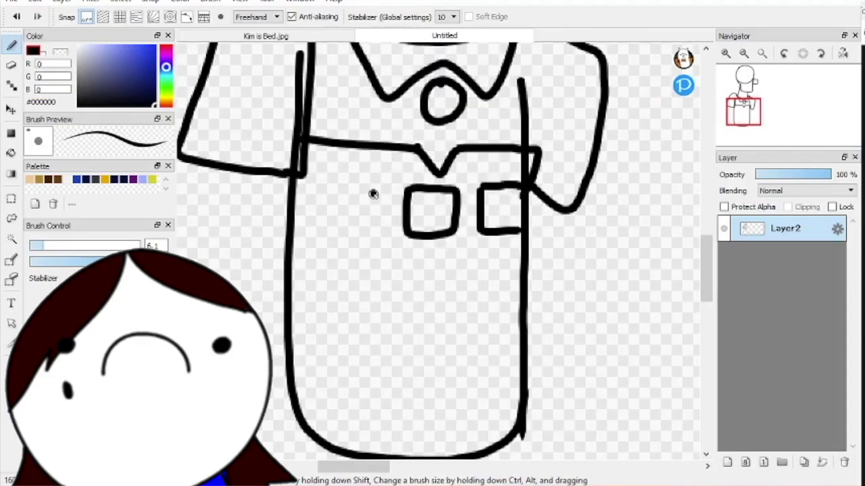
pyautogui.moveTo(373, 194)
pyautogui.mouseDown()
pyautogui.moveTo(363, 236)
pyautogui.moveTo(316, 231)
pyautogui.moveTo(318, 192)
pyautogui.moveTo(345, 184)
pyautogui.moveTo(375, 193)
pyautogui.mouseUp()
# Ink the lower body's side outlines and the right leg's bottom and inner edge in black
pyautogui.scroll(-1, 551, 160)
pyautogui.scroll(-2, 551, 160)
pyautogui.scroll(-1, 551, 160)
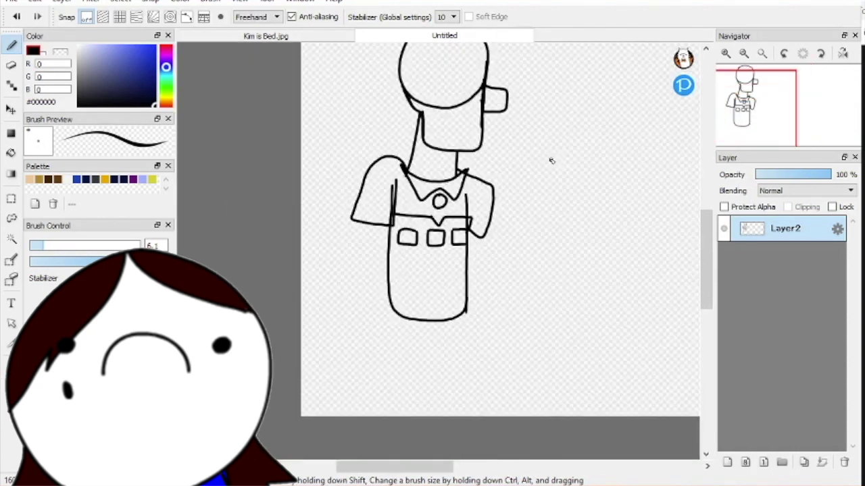
pyautogui.scroll(2, 502, 183)
pyautogui.scroll(2, 487, 126)
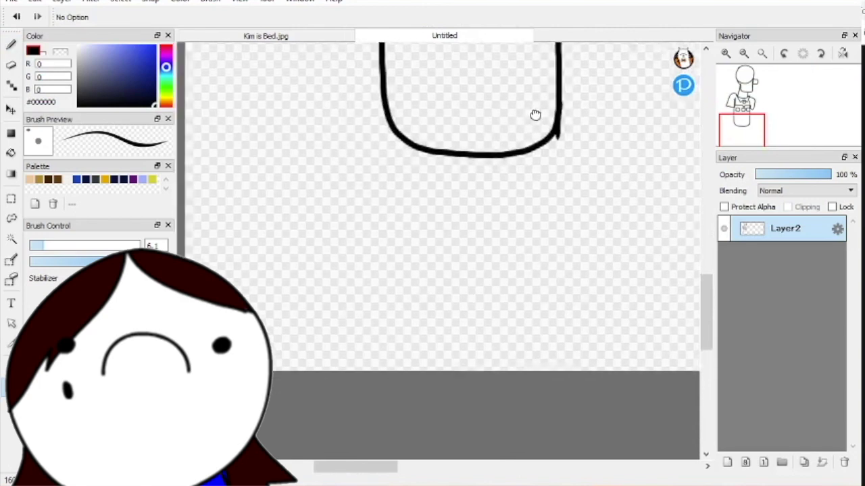
pyautogui.scroll(2, 537, 115)
pyautogui.moveTo(528, 155); pyautogui.dragTo(540, 184)
pyautogui.moveTo(407, 88)
pyautogui.mouseDown()
pyautogui.moveTo(389, 176)
pyautogui.moveTo(389, 260)
pyautogui.moveTo(436, 273)
pyautogui.mouseUp()
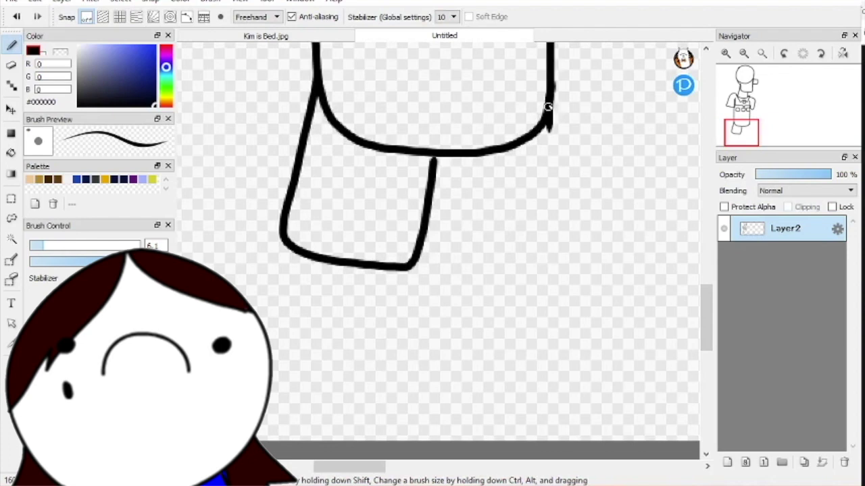
pyautogui.moveTo(549, 125)
pyautogui.mouseDown()
pyautogui.moveTo(560, 199)
pyautogui.moveTo(551, 272)
pyautogui.moveTo(473, 273)
pyautogui.moveTo(455, 189)
pyautogui.moveTo(462, 146)
pyautogui.mouseUp()
pyautogui.moveTo(290, 196)
pyautogui.mouseDown()
pyautogui.moveTo(264, 235)
pyautogui.moveTo(323, 258)
pyautogui.mouseUp()
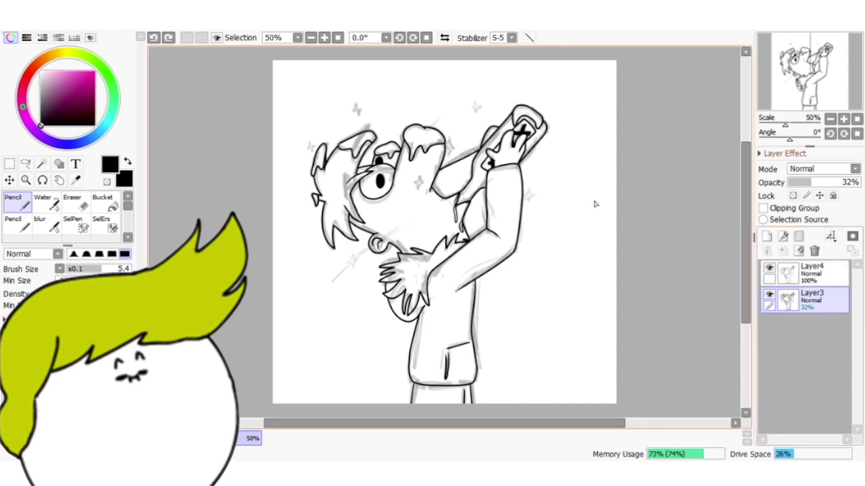
# On Layer4, undo the last dark hair stroke, then select Layer3
pyautogui.scroll(1, 368, 160)
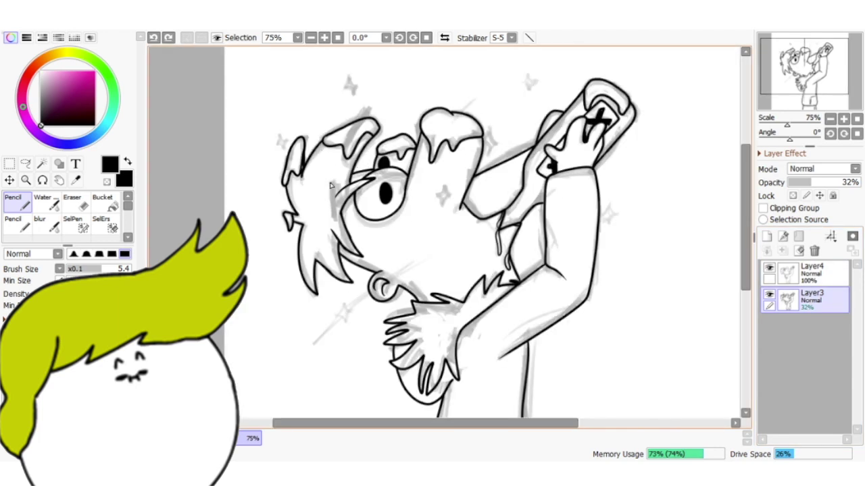
pyautogui.click(814, 272)
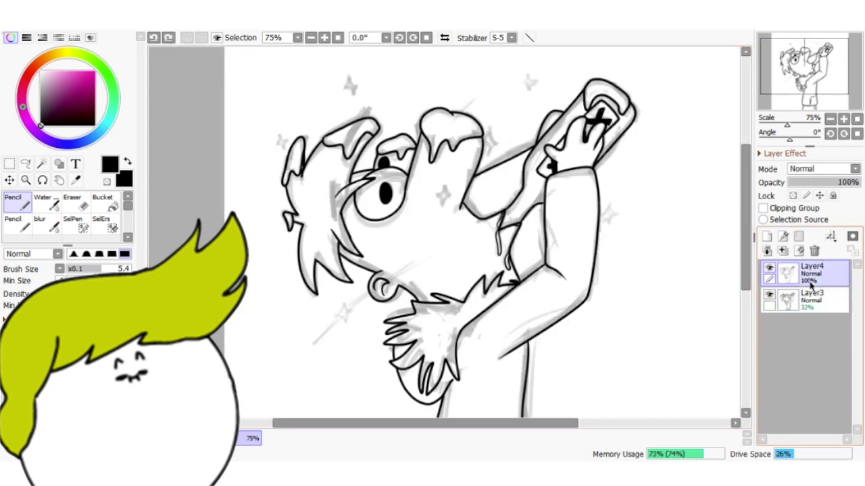
pyautogui.hotkey('ctrl', 'z')
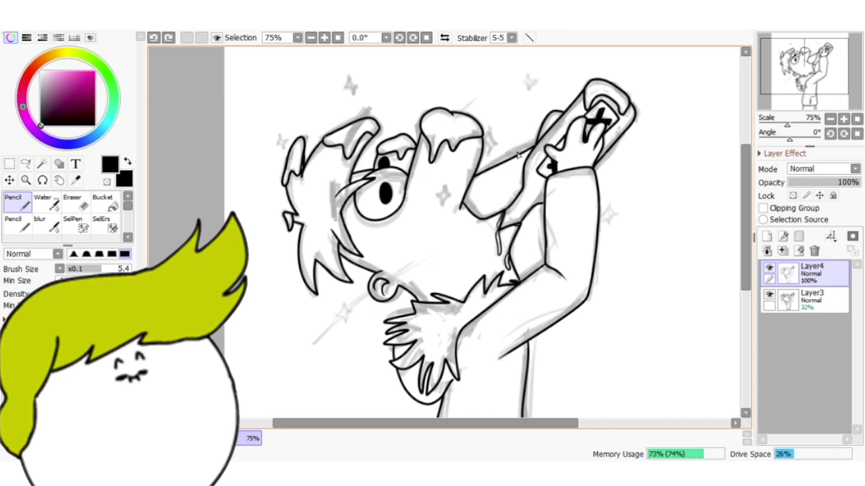
pyautogui.scroll(-1, 689, 278)
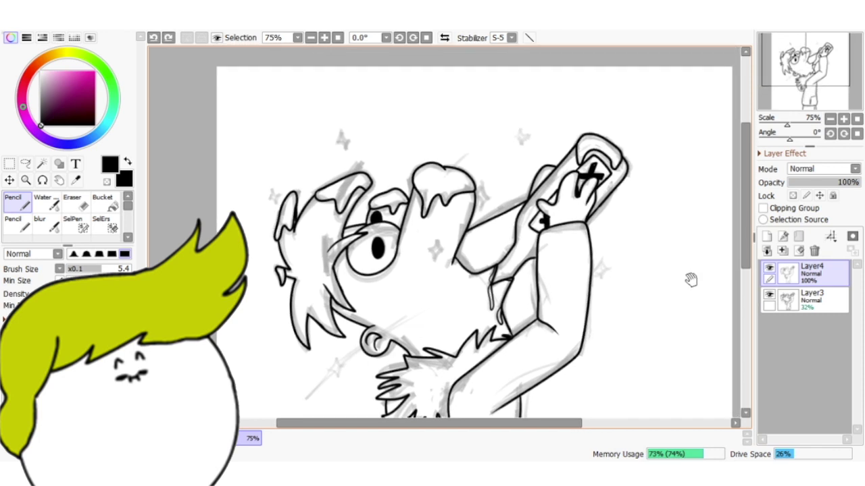
pyautogui.click(811, 300)
# Add Layer5 beneath the faded sketch, then ink the ear, neck and box outlines in black
pyautogui.hotkey('ctrl', 'shift', 'n')
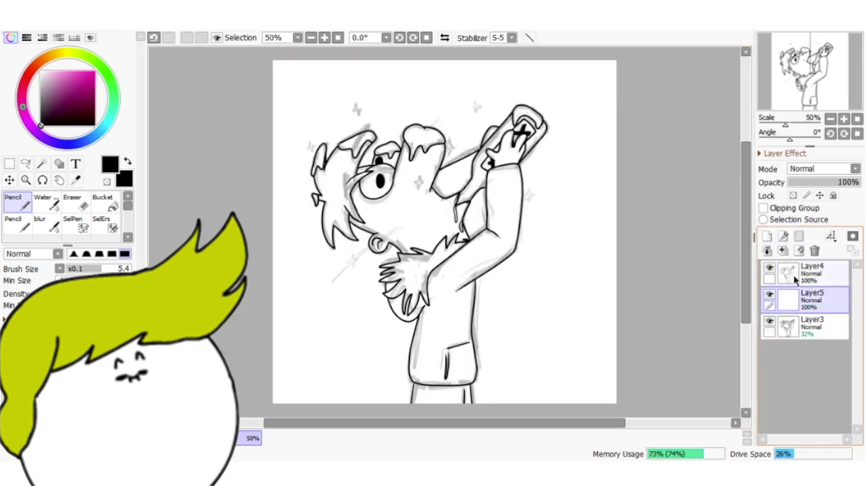
pyautogui.moveTo(811, 308); pyautogui.dragTo(810, 341)
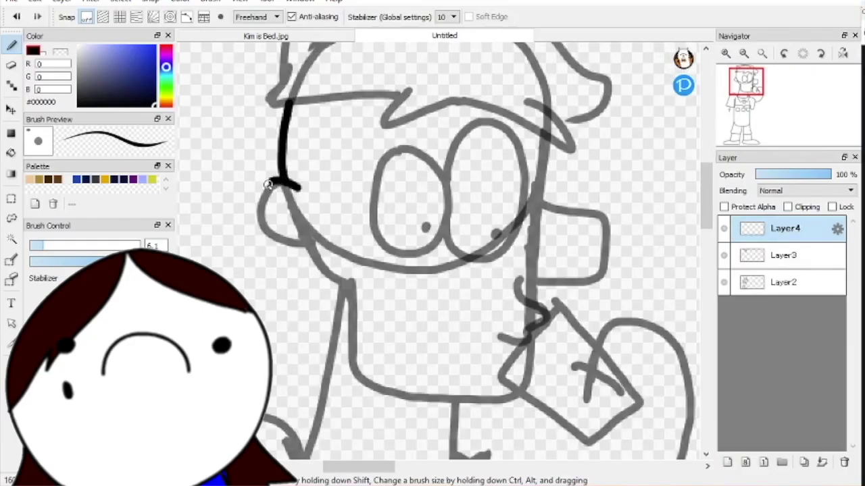
pyautogui.moveTo(268, 184)
pyautogui.mouseDown()
pyautogui.moveTo(316, 225)
pyautogui.moveTo(348, 279)
pyautogui.mouseUp()
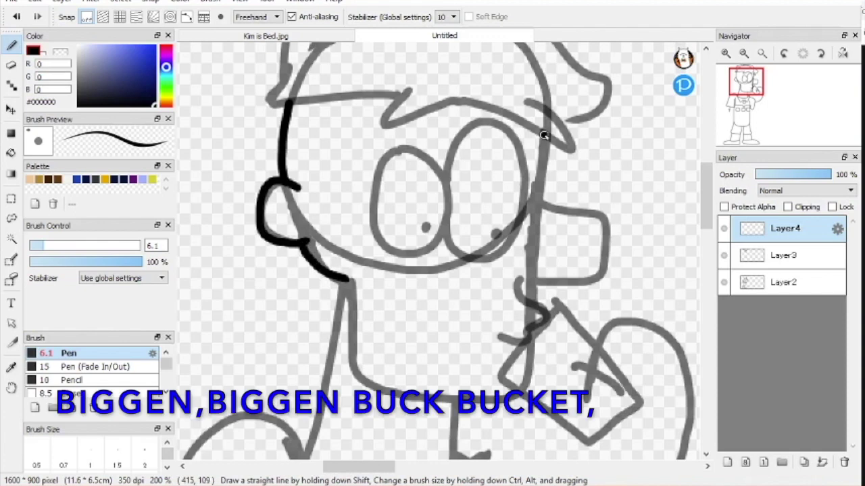
pyautogui.moveTo(544, 135)
pyautogui.mouseDown()
pyautogui.moveTo(535, 197)
pyautogui.moveTo(579, 211)
pyautogui.moveTo(607, 251)
pyautogui.moveTo(579, 284)
pyautogui.mouseUp()
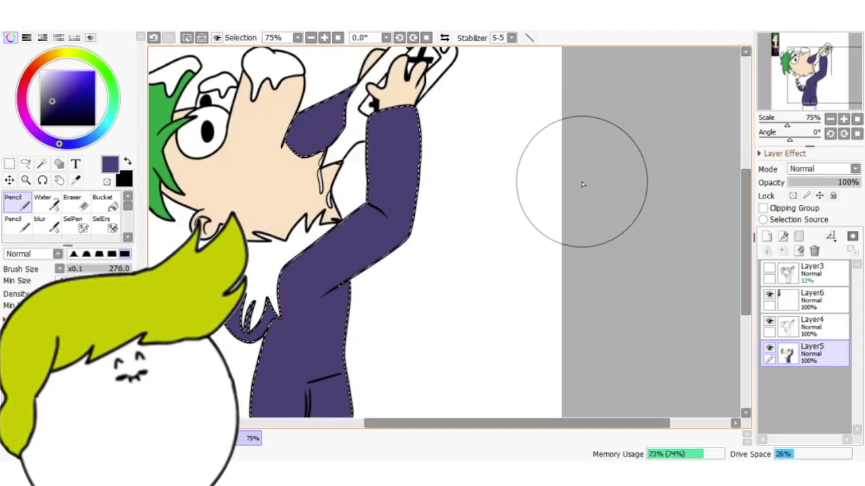
# On Layer4, select the remote's interior with the Magic Wand, then switch to SelPen to refine it
pyautogui.press('a')
pyautogui.hotkey('ctrl', 'd')
pyautogui.click(826, 328)
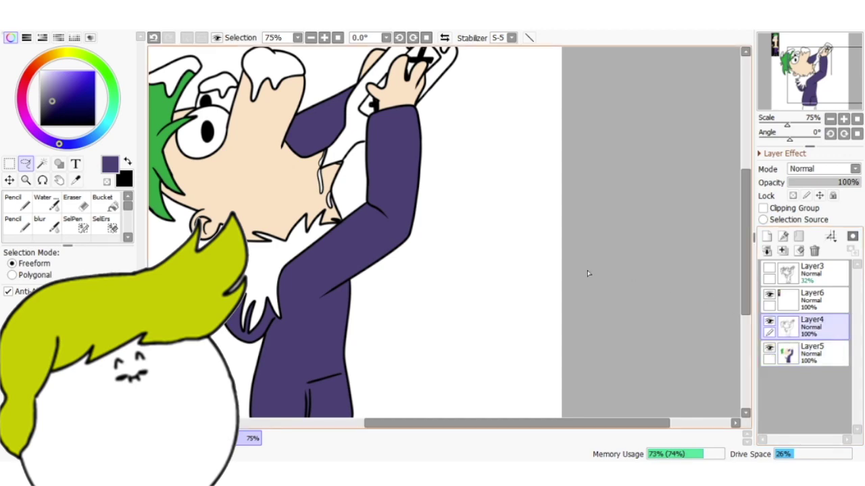
pyautogui.press('w')
pyautogui.moveTo(401, 290); pyautogui.dragTo(463, 192)
pyautogui.click(378, 353)
pyautogui.click(811, 354)
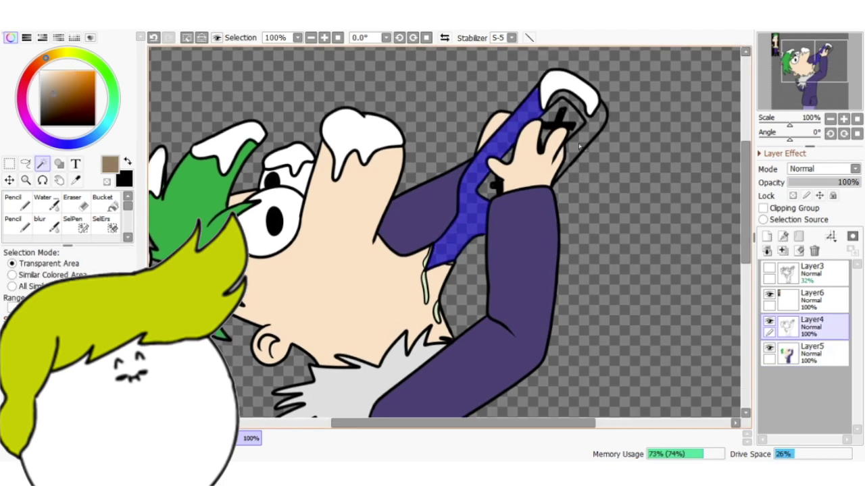
pyautogui.scroll(2, 558, 111)
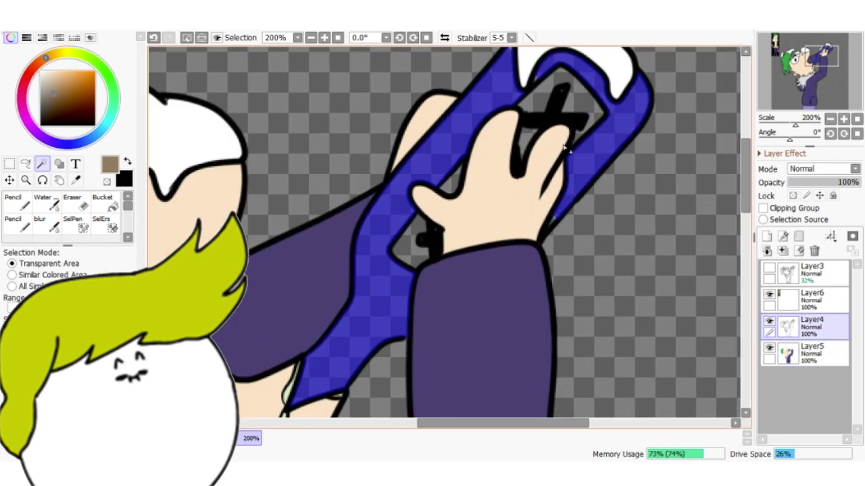
pyautogui.press('s')
pyautogui.scroll(2, 571, 188)
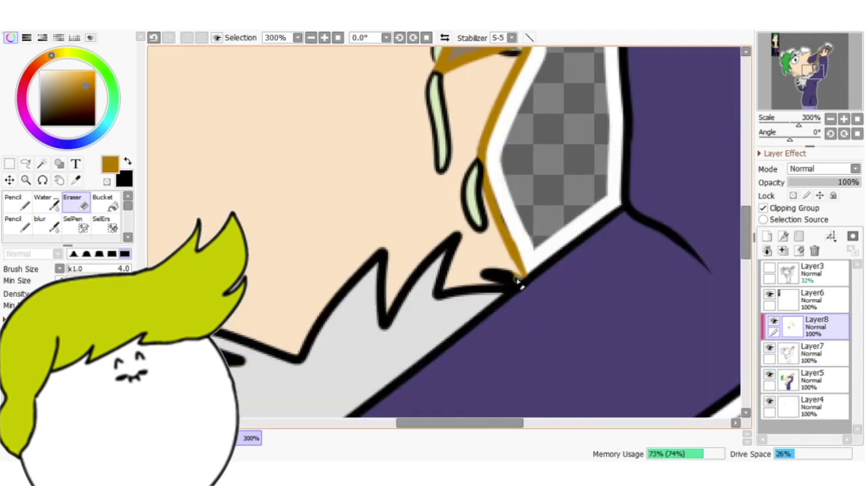
# Pencil orange-brown over the thumb and finger outlines, redoing one bad thumb stroke
pyautogui.press('n')
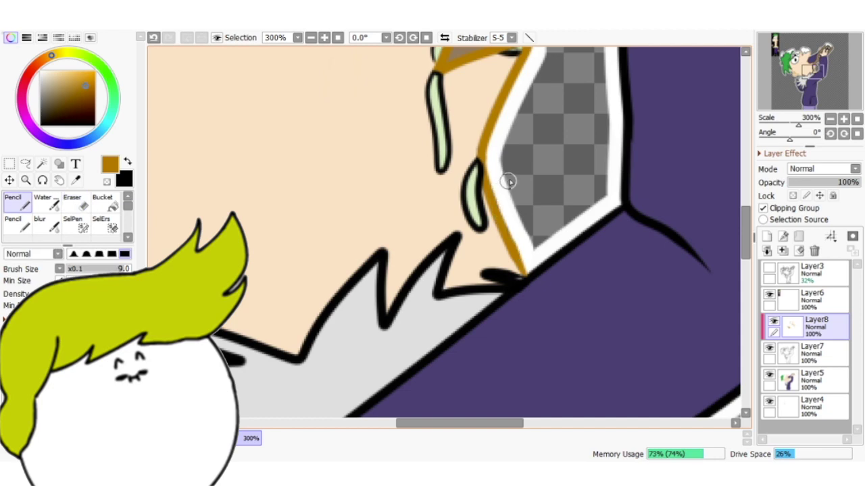
pyautogui.scroll(-4, 510, 182)
pyautogui.moveTo(565, 158); pyautogui.dragTo(531, 270)
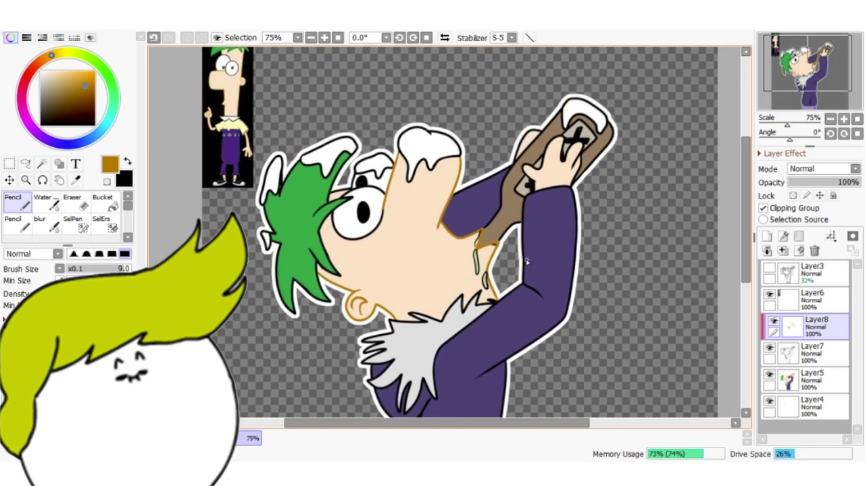
pyautogui.scroll(-4, 530, 260)
pyautogui.scroll(1, 530, 260)
pyautogui.scroll(4, 531, 256)
pyautogui.scroll(1, 531, 255)
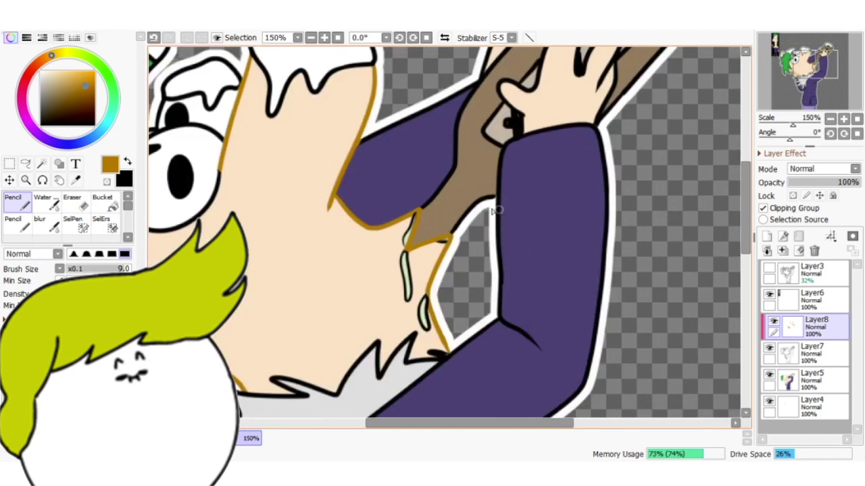
pyautogui.scroll(3, 493, 210)
pyautogui.moveTo(518, 231)
pyautogui.mouseDown()
pyautogui.moveTo(502, 204)
pyautogui.moveTo(533, 195)
pyautogui.mouseUp()
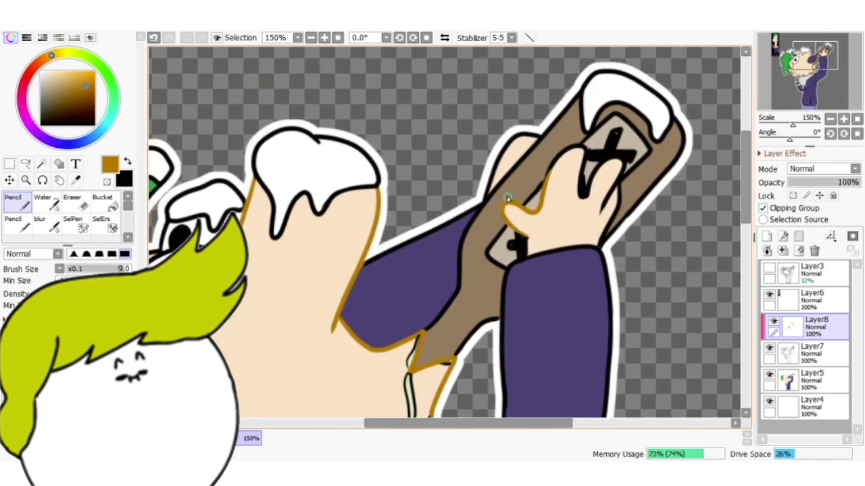
pyautogui.hotkey('ctrl', 'z')
pyautogui.moveTo(524, 251); pyautogui.dragTo(528, 228)
pyautogui.moveTo(548, 174)
pyautogui.mouseDown()
pyautogui.moveTo(573, 148)
pyautogui.moveTo(580, 200)
pyautogui.mouseUp()
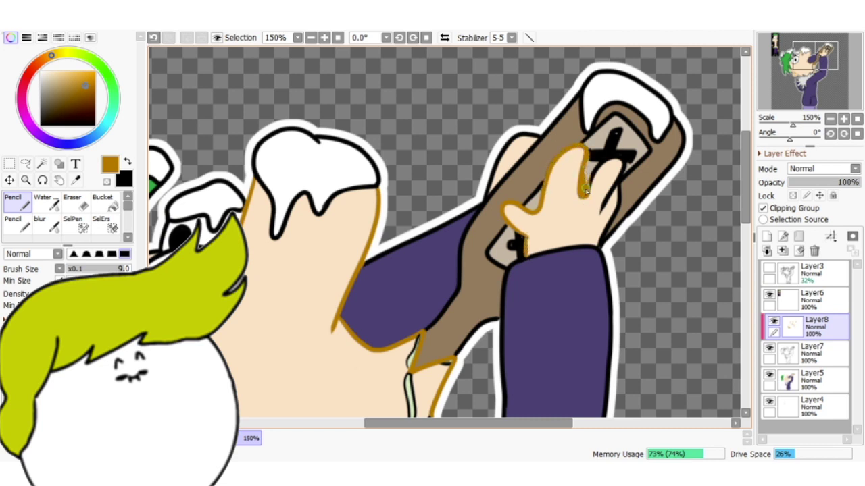
pyautogui.moveTo(598, 169)
pyautogui.mouseDown()
pyautogui.moveTo(623, 166)
pyautogui.moveTo(598, 215)
pyautogui.moveTo(602, 242)
pyautogui.mouseUp()
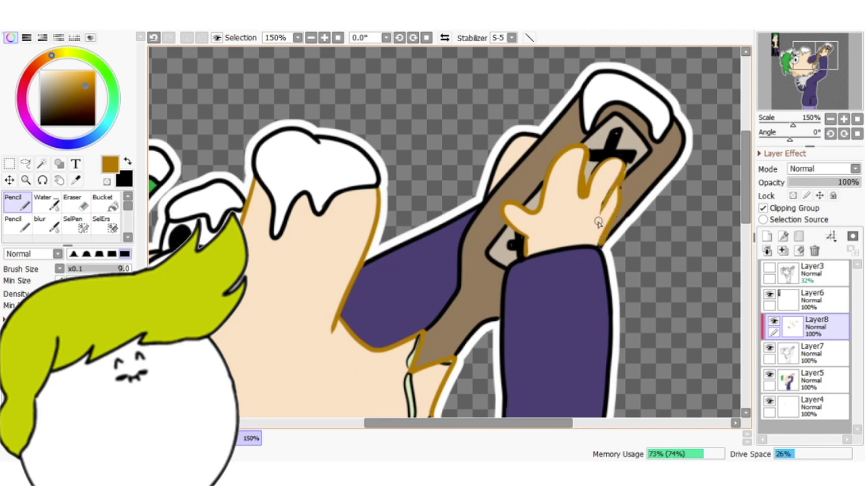
# Erase the stray dark line inside the finger
pyautogui.scroll(1, 613, 183)
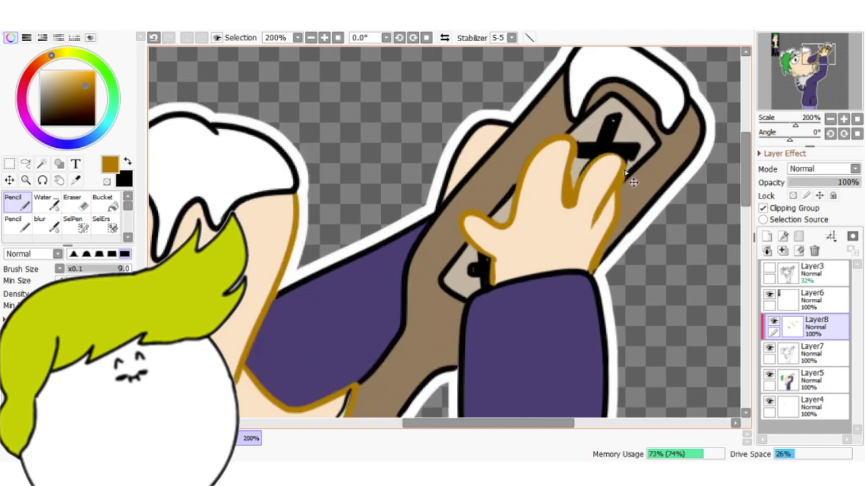
pyautogui.press('e')
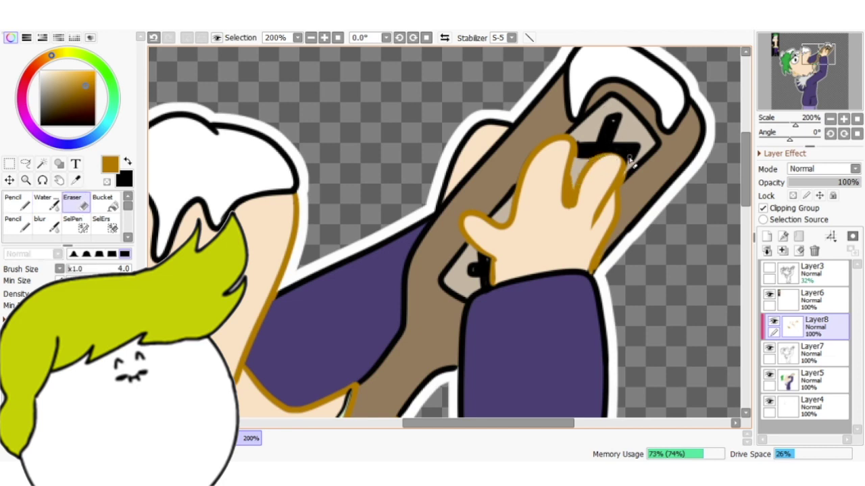
pyautogui.press('n')
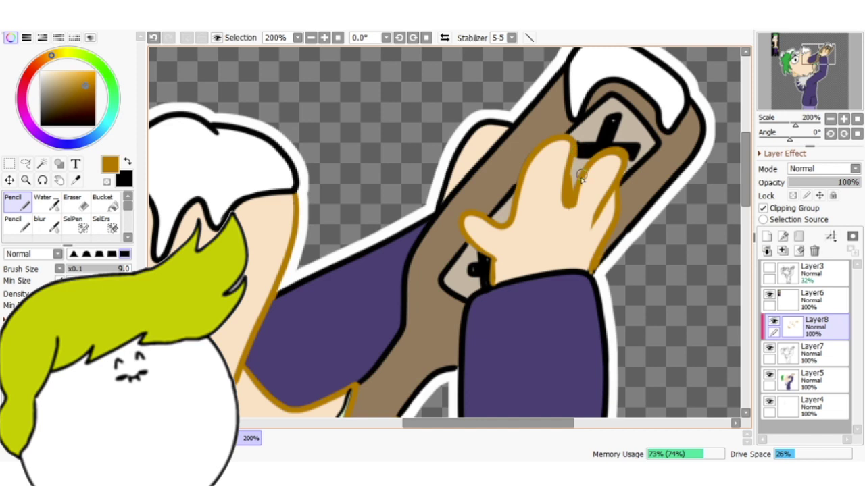
pyautogui.press('e')
pyautogui.moveTo(569, 197); pyautogui.dragTo(574, 194)
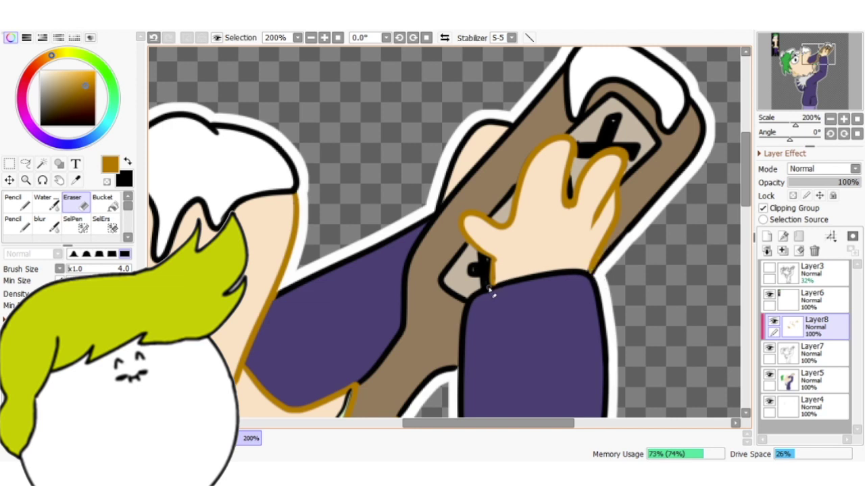
# Outline the hand's left edge in orange-brown with the Pencil
pyautogui.press('n')
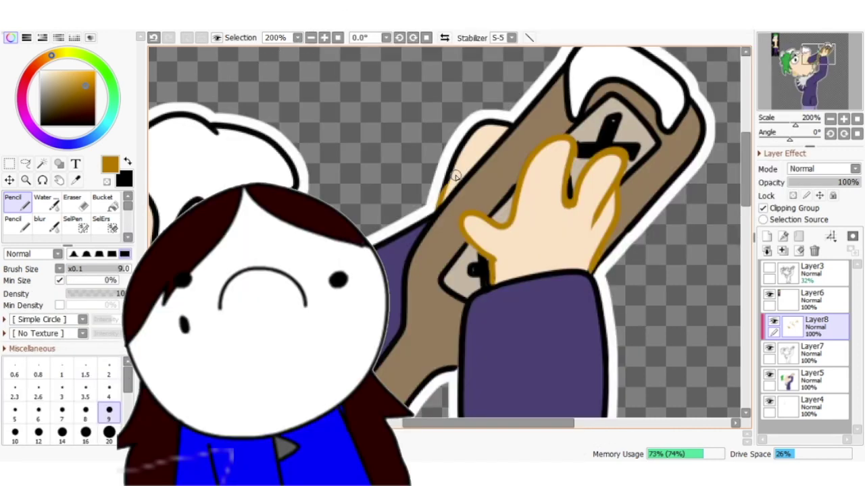
pyautogui.moveTo(439, 197); pyautogui.dragTo(511, 116)
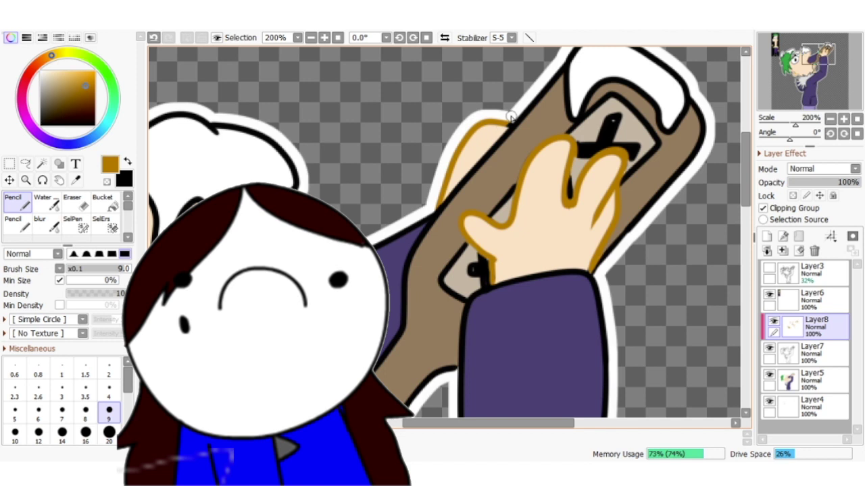
pyautogui.scroll(-3, 635, 82)
# Recolour the outline above the eye orange-brown
pyautogui.scroll(-2, 635, 82)
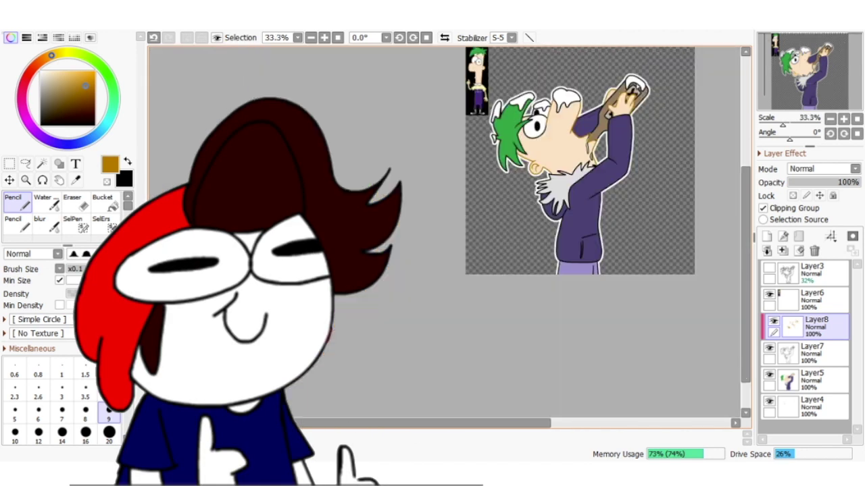
pyautogui.scroll(4, 619, 90)
pyautogui.moveTo(466, 177); pyautogui.dragTo(553, 283)
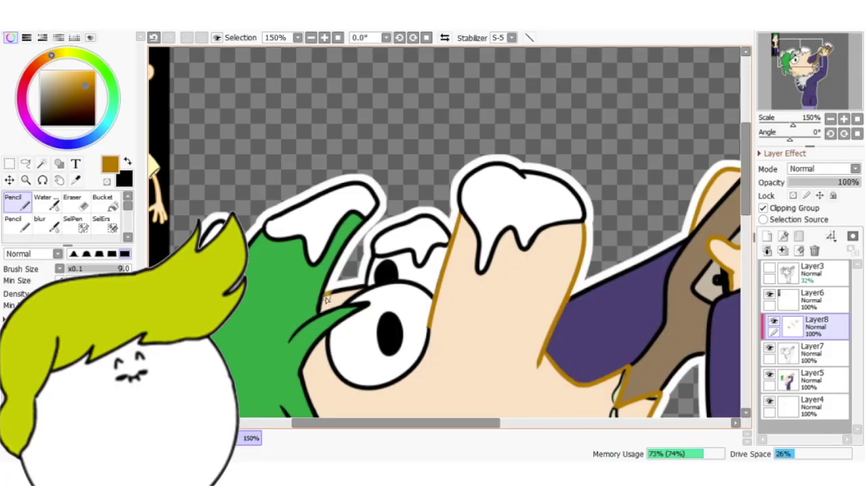
pyautogui.moveTo(328, 294); pyautogui.dragTo(354, 286)
# Pick the jacket's purple as the drawing colour with the Syringe
pyautogui.scroll(-2, 340, 292)
pyautogui.scroll(-2, 340, 292)
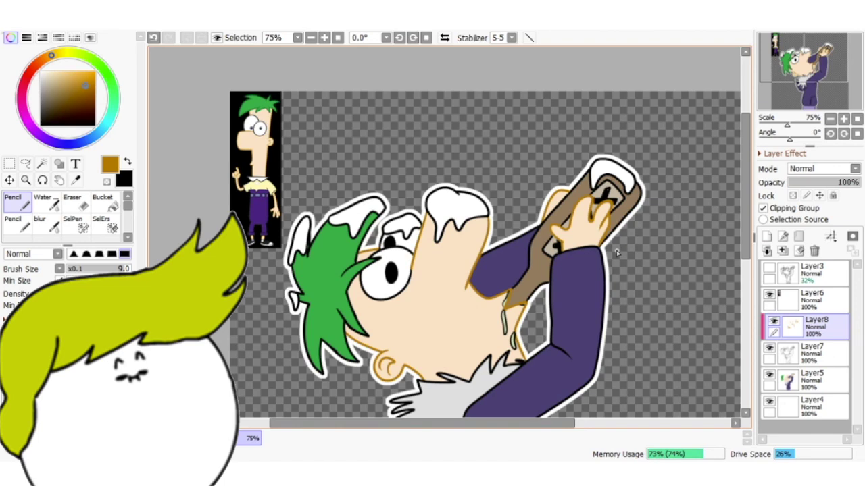
pyautogui.scroll(1, 616, 254)
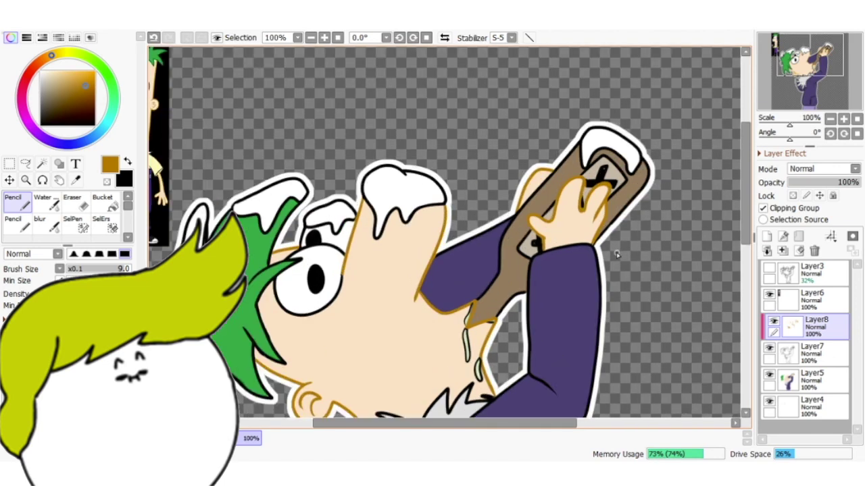
pyautogui.keyDown('alt'); pyautogui.click(567, 279); pyautogui.keyUp('alt')
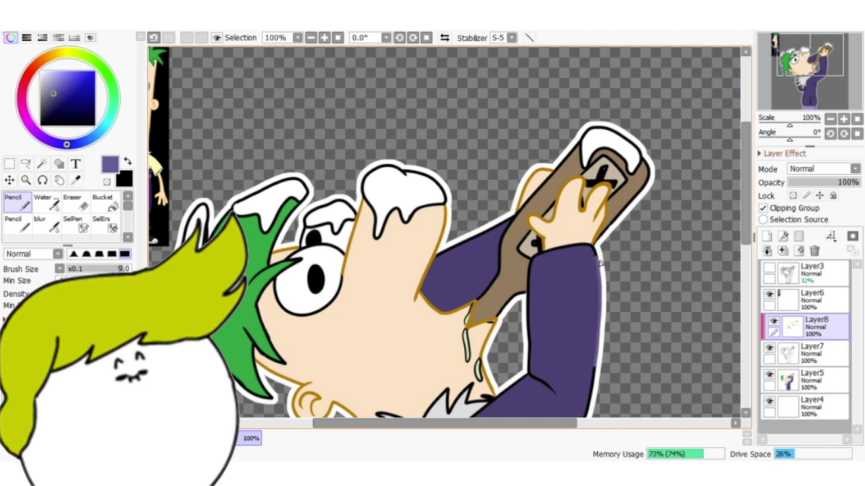
# Cover the sleeve's black edge and fold lines in purple and add a light purple highlight across it
pyautogui.scroll(1, 603, 228)
pyautogui.scroll(1, 568, 253)
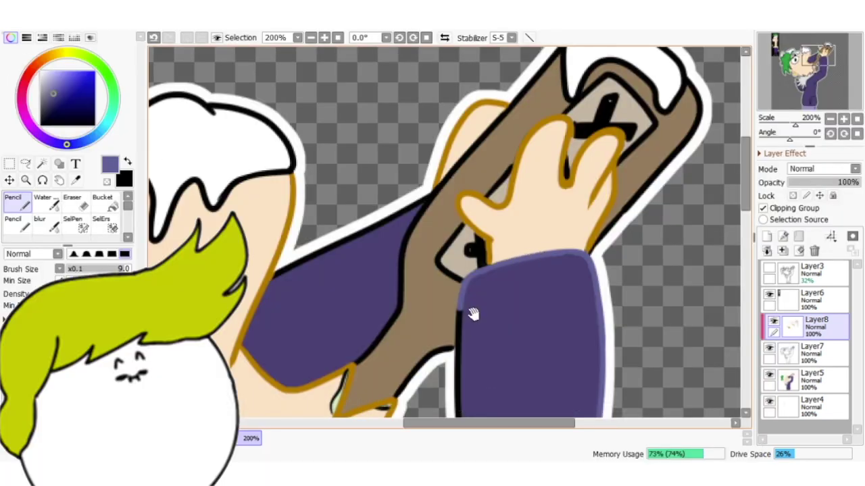
pyautogui.moveTo(473, 312)
pyautogui.mouseDown()
pyautogui.moveTo(469, 239)
pyautogui.moveTo(470, 383)
pyautogui.mouseUp()
pyautogui.scroll(-3, 473, 270)
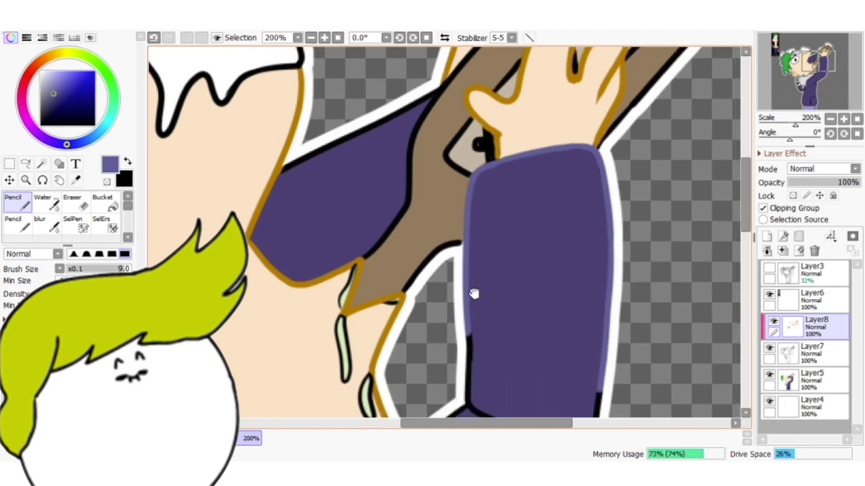
pyautogui.moveTo(478, 269)
pyautogui.mouseDown()
pyautogui.moveTo(473, 305)
pyautogui.moveTo(530, 368)
pyautogui.mouseUp()
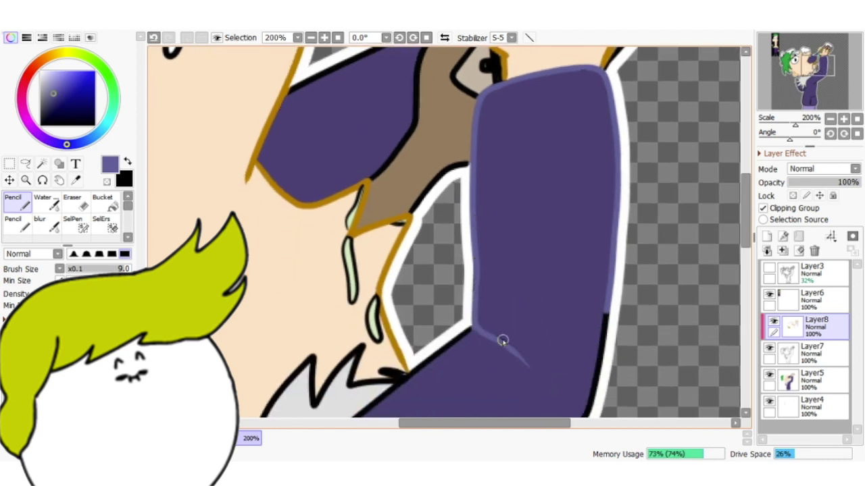
pyautogui.moveTo(473, 291); pyautogui.dragTo(477, 263)
pyautogui.scroll(-4, 617, 264)
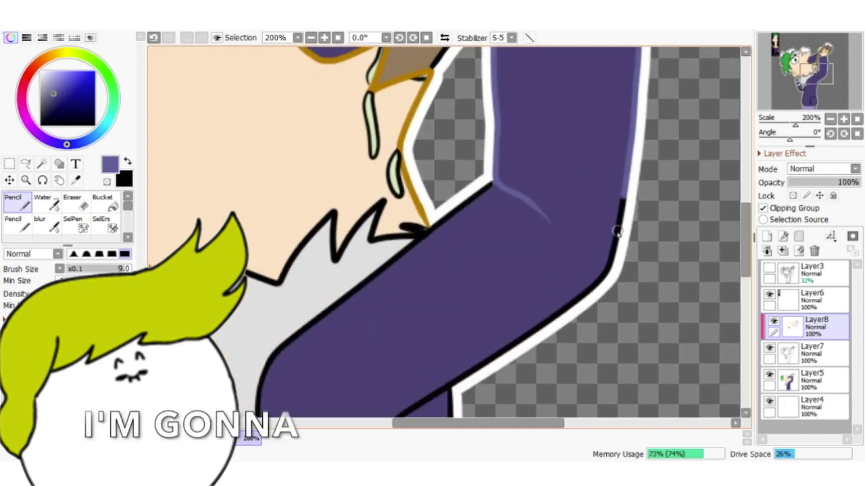
pyautogui.moveTo(551, 312)
pyautogui.mouseDown()
pyautogui.moveTo(645, 217)
pyautogui.moveTo(440, 366)
pyautogui.mouseUp()
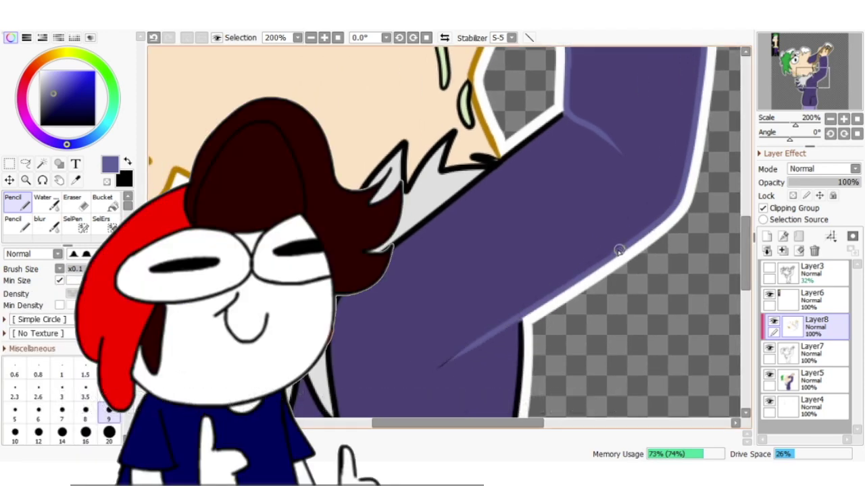
# Paint light purple highlights along the torso's right, bottom and left edges and its fold lines
pyautogui.scroll(-3, 617, 284)
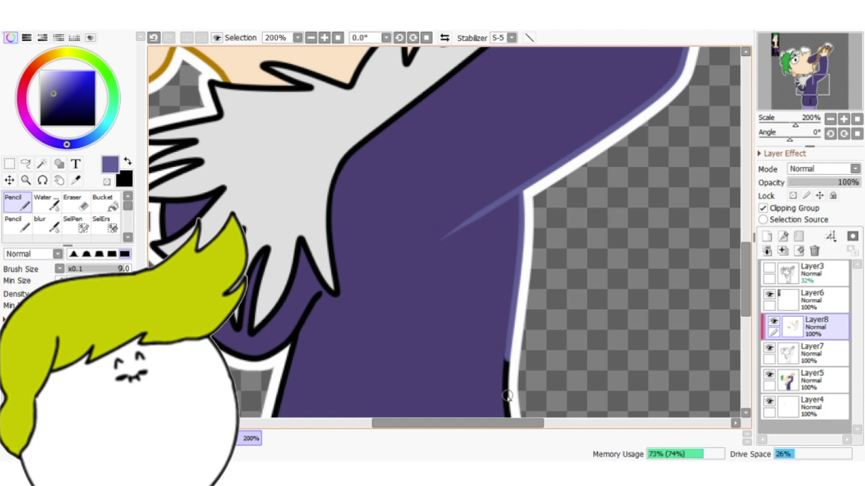
pyautogui.moveTo(509, 395)
pyautogui.mouseDown()
pyautogui.moveTo(533, 183)
pyautogui.moveTo(555, 398)
pyautogui.mouseUp()
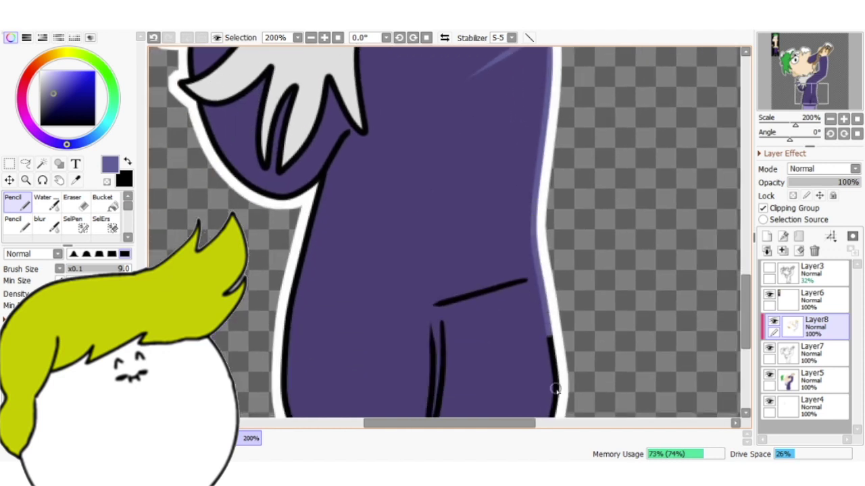
pyautogui.moveTo(554, 331); pyautogui.dragTo(567, 189)
pyautogui.moveTo(567, 300)
pyautogui.mouseDown()
pyautogui.moveTo(574, 257)
pyautogui.moveTo(562, 304)
pyautogui.moveTo(483, 318)
pyautogui.mouseUp()
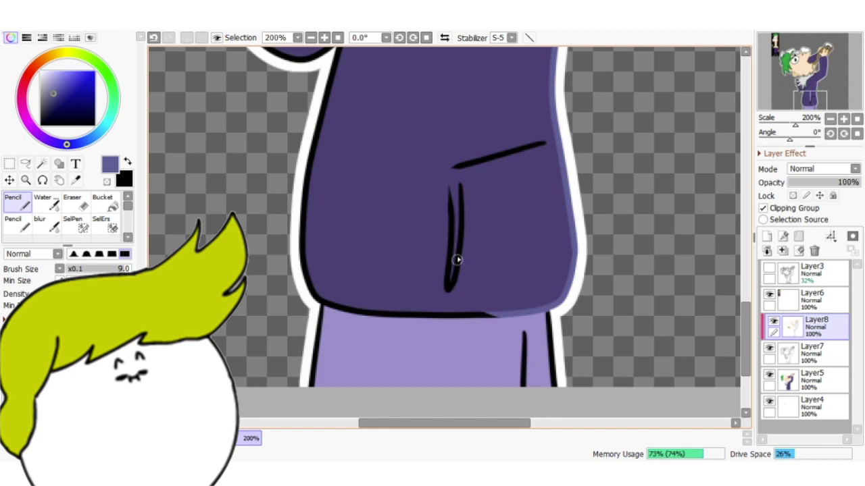
pyautogui.moveTo(456, 261)
pyautogui.mouseDown()
pyautogui.moveTo(463, 179)
pyautogui.moveTo(446, 294)
pyautogui.moveTo(449, 175)
pyautogui.moveTo(452, 232)
pyautogui.mouseUp()
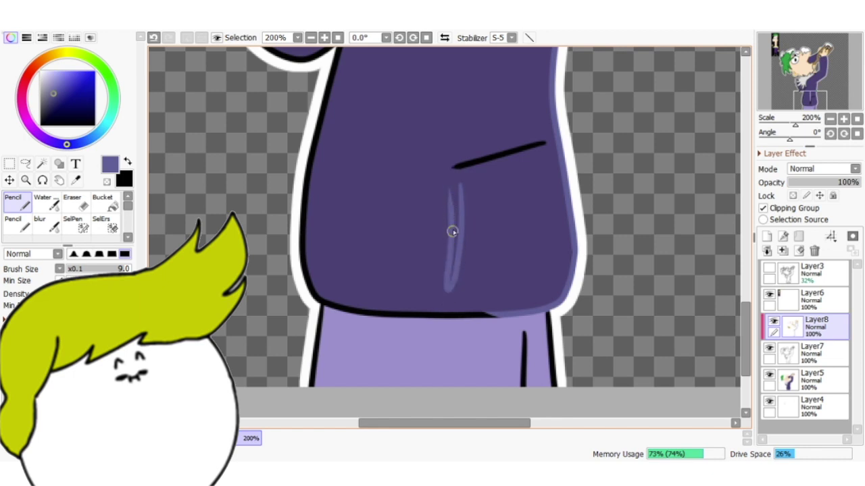
pyautogui.moveTo(449, 168)
pyautogui.mouseDown()
pyautogui.moveTo(546, 142)
pyautogui.moveTo(451, 169)
pyautogui.mouseUp()
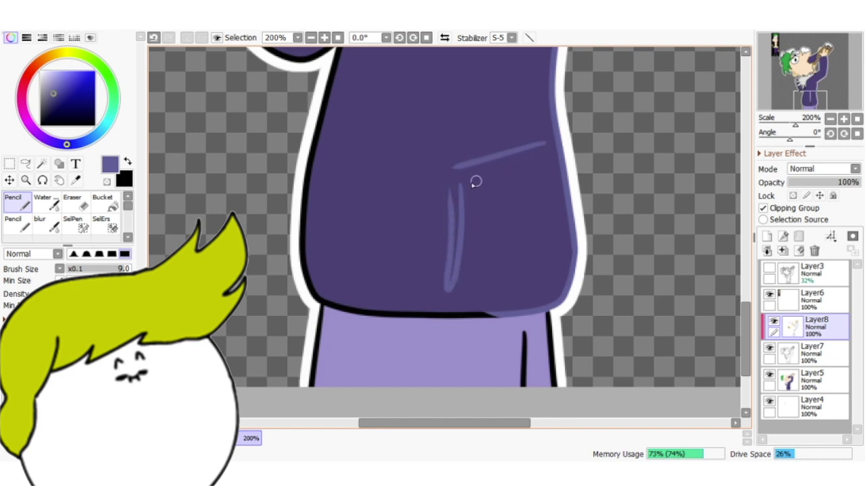
pyautogui.moveTo(302, 269)
pyautogui.mouseDown()
pyautogui.moveTo(332, 309)
pyautogui.moveTo(521, 313)
pyautogui.mouseUp()
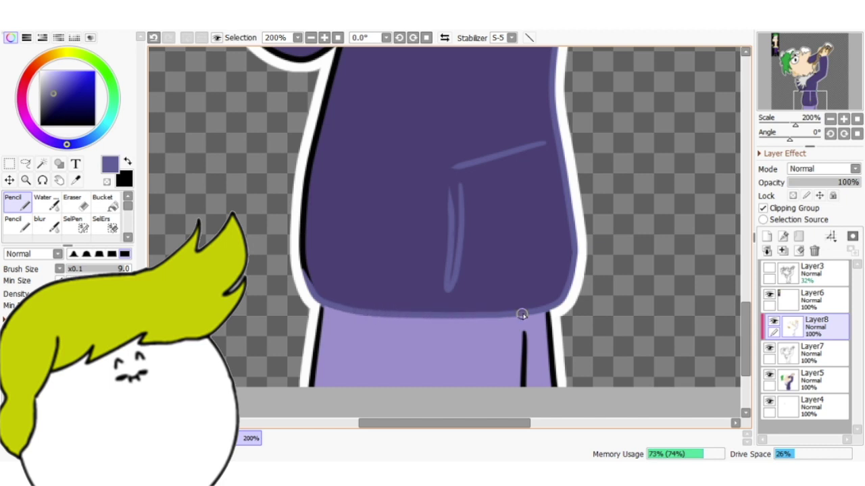
pyautogui.moveTo(412, 274); pyautogui.dragTo(464, 375)
pyautogui.moveTo(358, 355)
pyautogui.mouseDown()
pyautogui.moveTo(357, 261)
pyautogui.moveTo(390, 151)
pyautogui.moveTo(366, 271)
pyautogui.mouseUp()
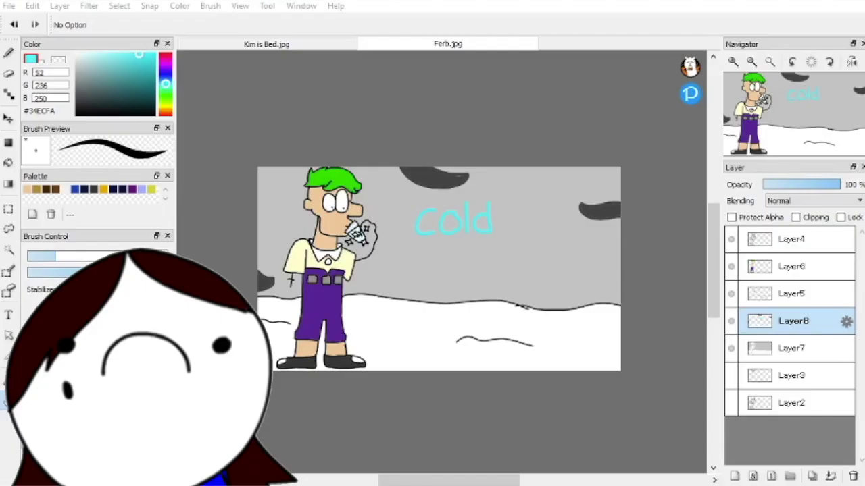
# Right-click the Ferb.jpg tab to bring up its Close (Ctrl+F4) option
pyautogui.rightClick(489, 47)
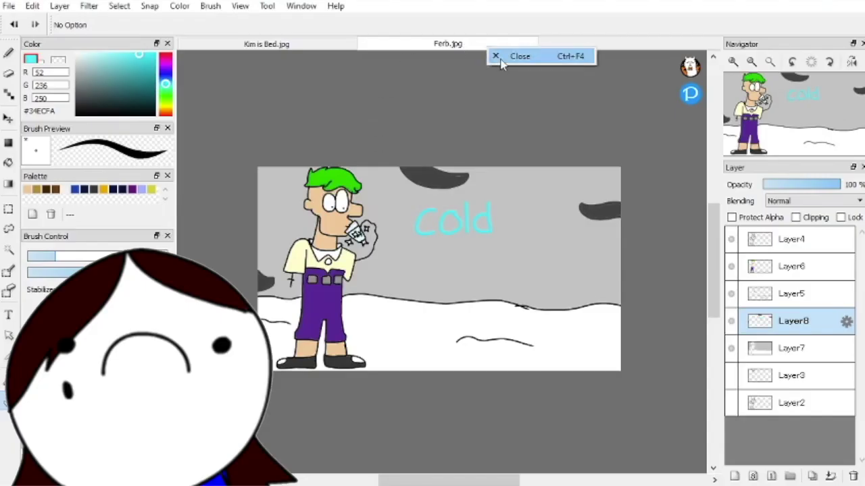
# Dismiss the tab menu, create a new transparent 1600×900 canvas, and shrink the brush
pyautogui.click(295, 123)
pyautogui.click(8, 6)
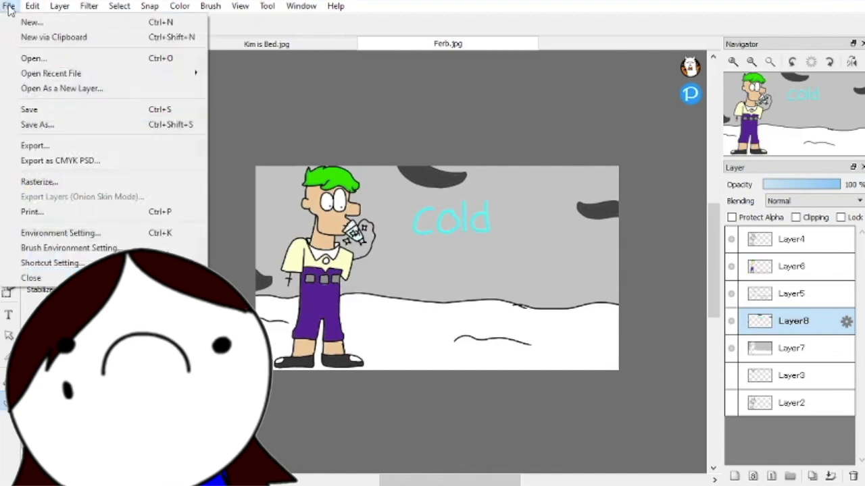
pyautogui.click(59, 14)
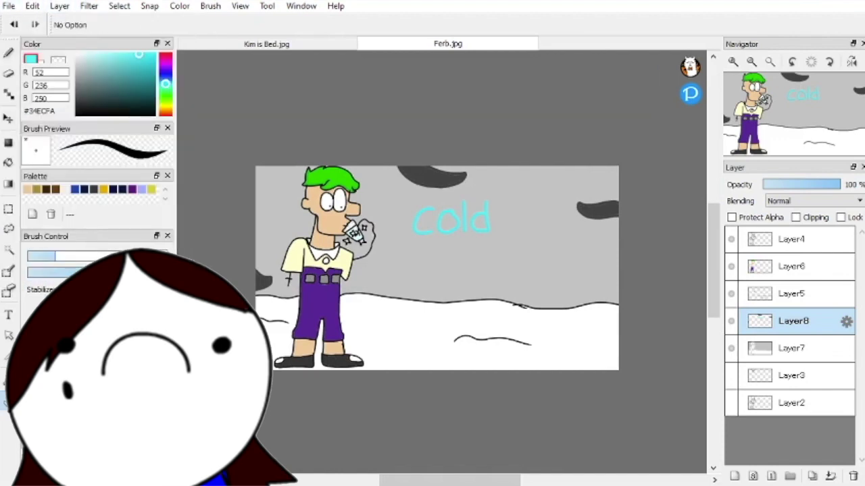
pyautogui.click(9, 6)
pyautogui.click(27, 23)
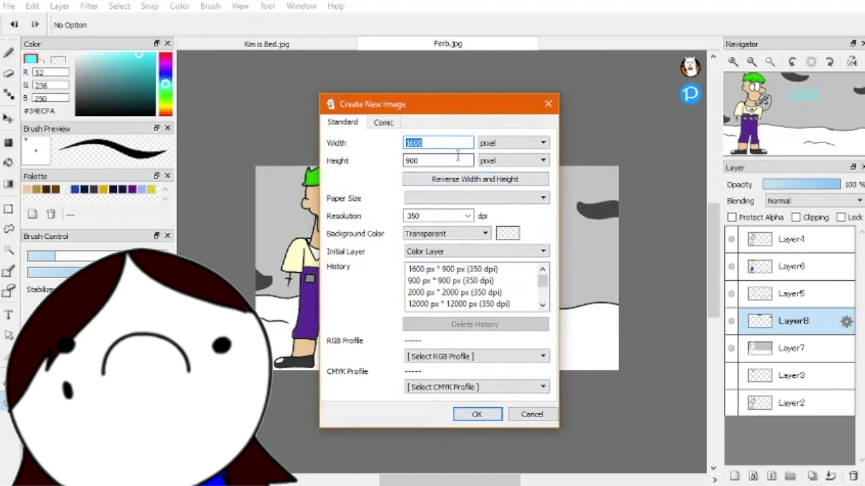
pyautogui.press('Return')
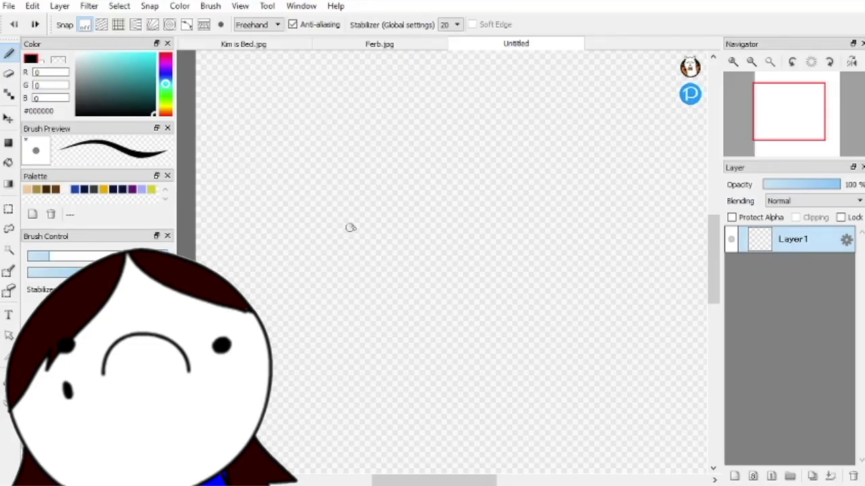
pyautogui.press('[')
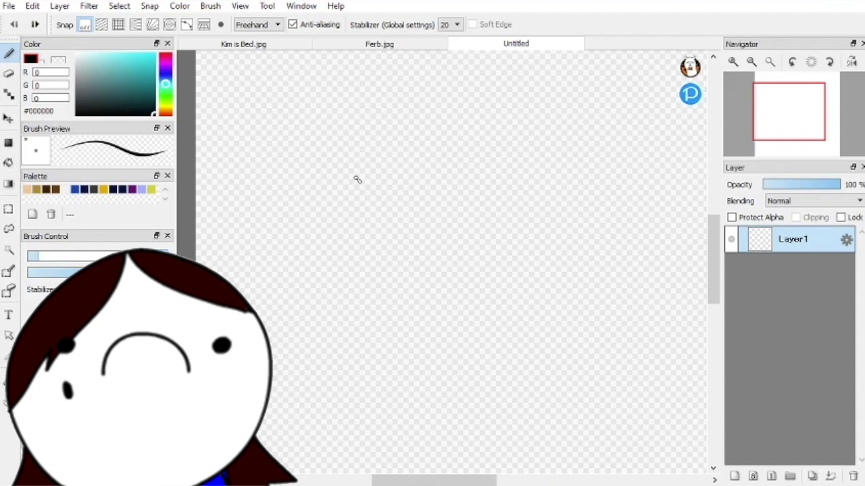
# Draw a big head circle with a thickened left side and start a stroke beneath it
pyautogui.press('space')
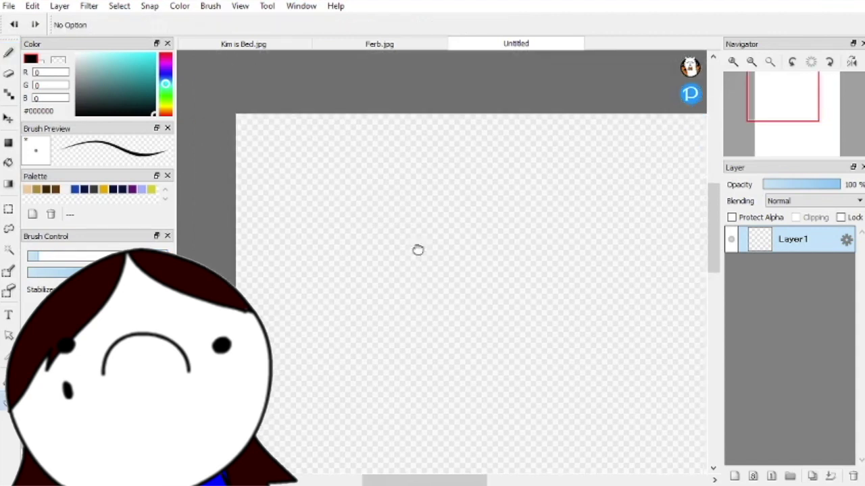
pyautogui.moveTo(394, 202); pyautogui.dragTo(380, 261)
pyautogui.moveTo(335, 213); pyautogui.dragTo(300, 250)
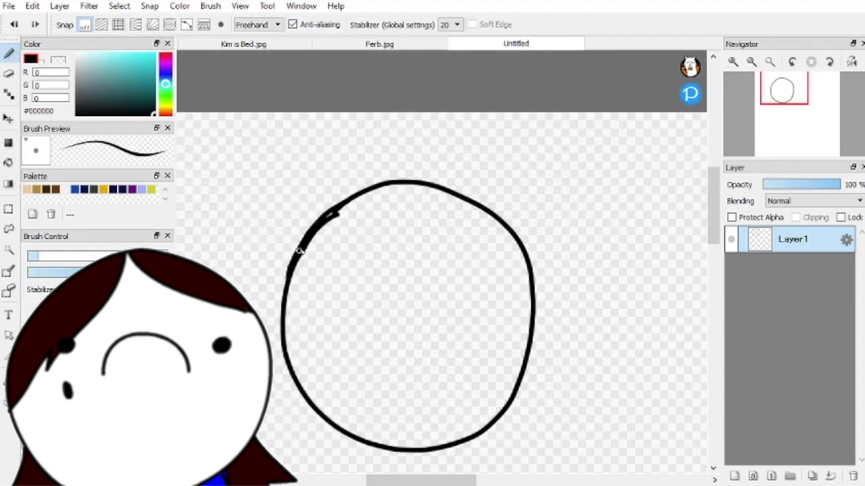
pyautogui.moveTo(284, 295); pyautogui.dragTo(281, 306)
pyautogui.moveTo(453, 275); pyautogui.dragTo(463, 239)
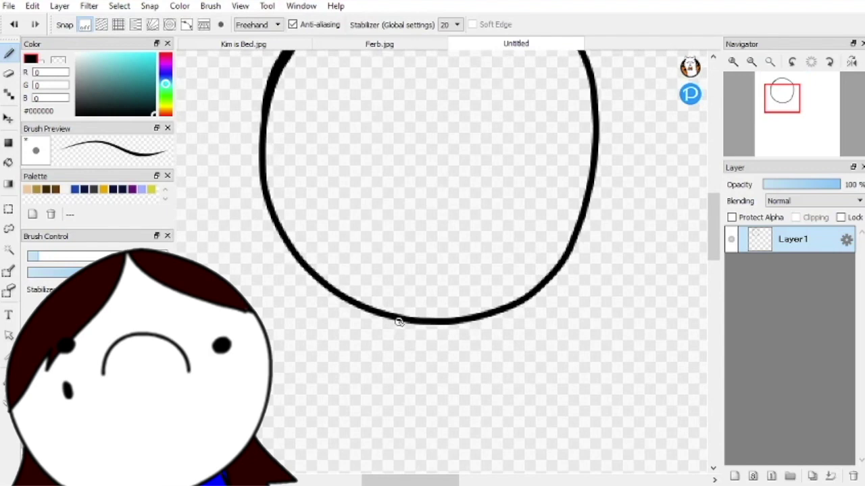
pyautogui.moveTo(391, 318); pyautogui.dragTo(380, 336)
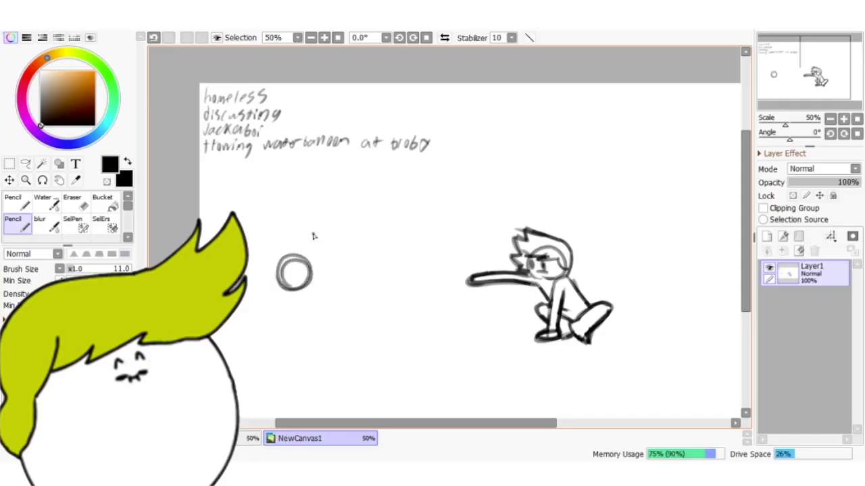
# Zoom in and draw the string trailing from the balloon circle
pyautogui.scroll(1, 381, 282)
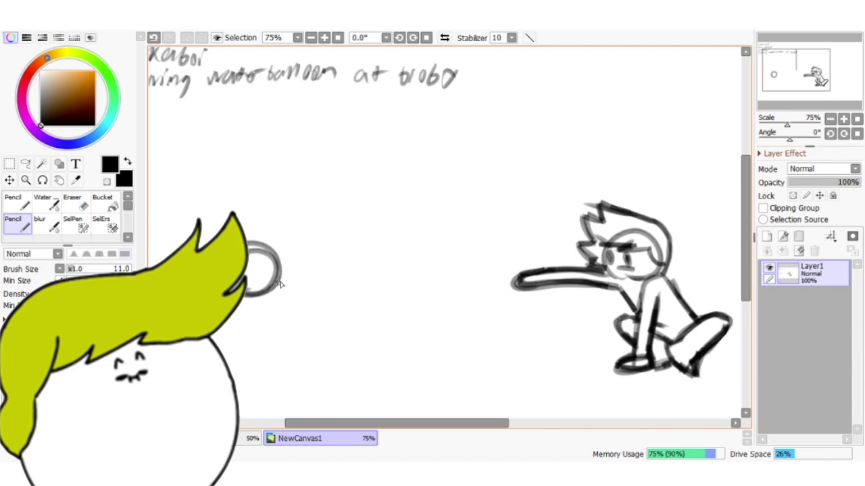
pyautogui.moveTo(281, 284); pyautogui.dragTo(358, 279)
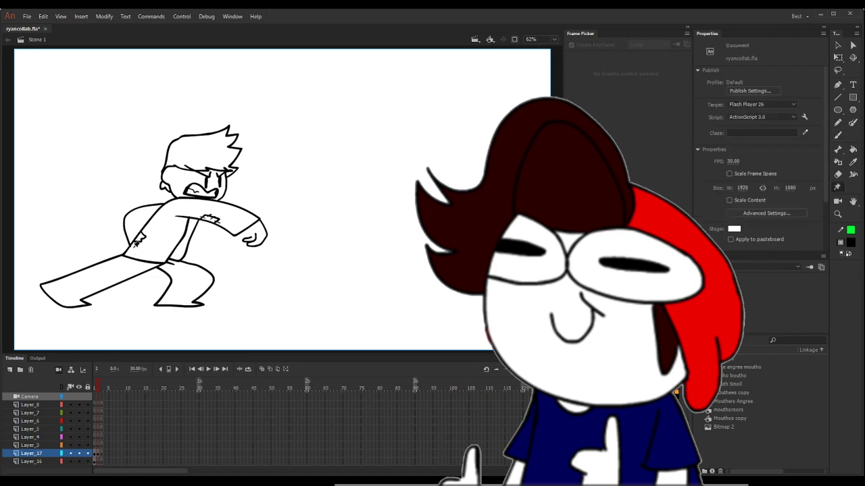
# Select the Eraser tool with the E key
pyautogui.press('e')
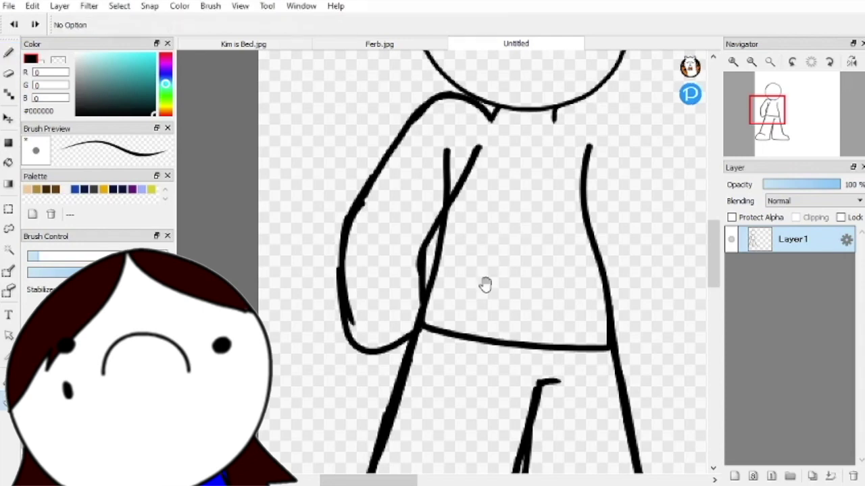
# Draw a small ruffle at the end of the arm
pyautogui.scroll(2, 473, 270)
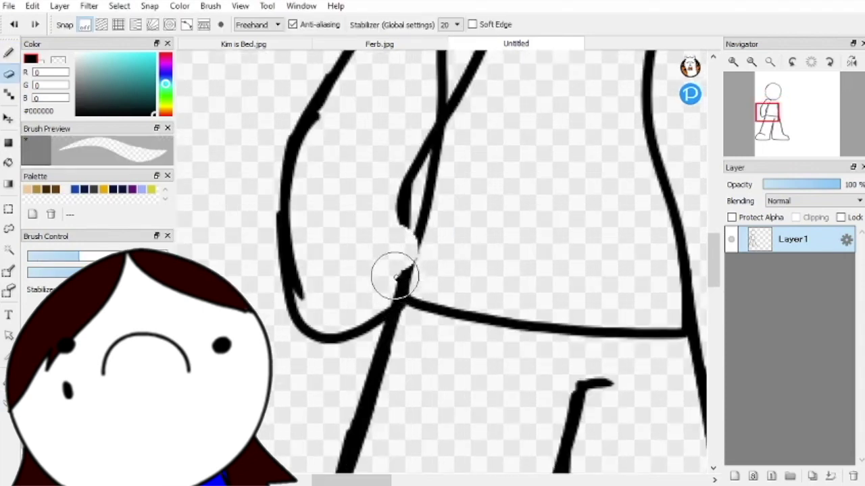
pyautogui.scroll(1, 396, 271)
pyautogui.moveTo(308, 193); pyautogui.dragTo(390, 211)
pyautogui.scroll(-1, 445, 135)
pyautogui.scroll(-2, 527, 141)
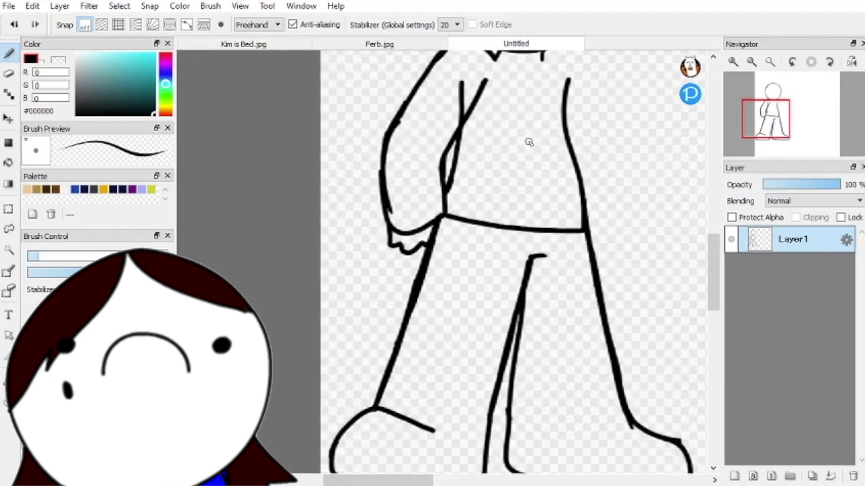
pyautogui.scroll(-1, 534, 175)
# Draw a wavy line out from the neck and extend it further right
pyautogui.press('space')
pyautogui.scroll(1, 482, 174)
pyautogui.scroll(1, 498, 169)
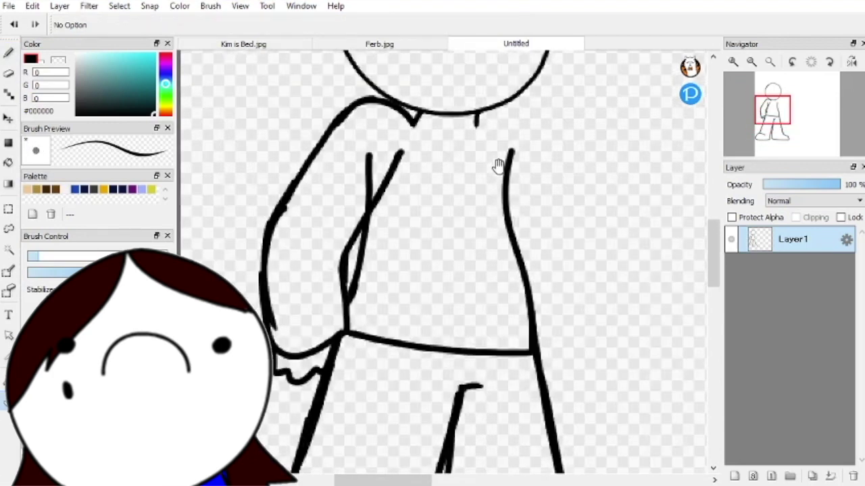
pyautogui.scroll(1, 456, 212)
pyautogui.scroll(1, 459, 218)
pyautogui.scroll(1, 455, 212)
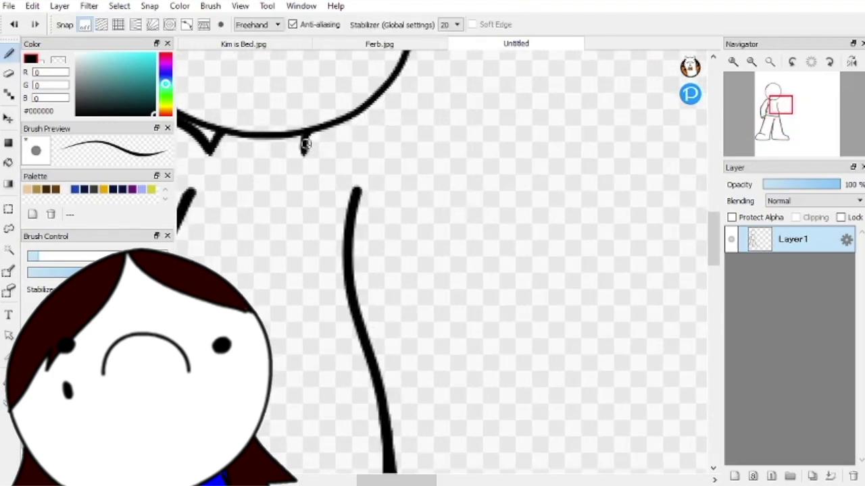
pyautogui.moveTo(313, 153)
pyautogui.mouseDown()
pyautogui.moveTo(448, 175)
pyautogui.moveTo(652, 166)
pyautogui.mouseUp()
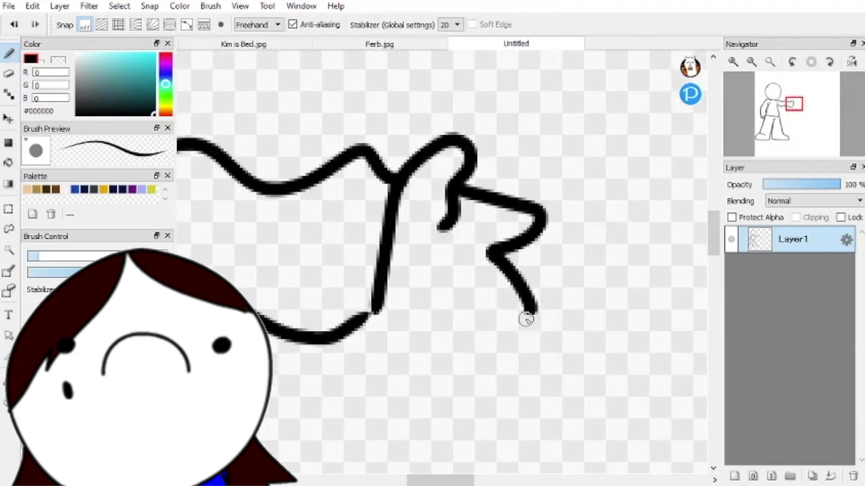
pyautogui.moveTo(527, 315)
pyautogui.mouseDown()
pyautogui.moveTo(475, 302)
pyautogui.moveTo(483, 344)
pyautogui.moveTo(386, 312)
pyautogui.mouseUp()
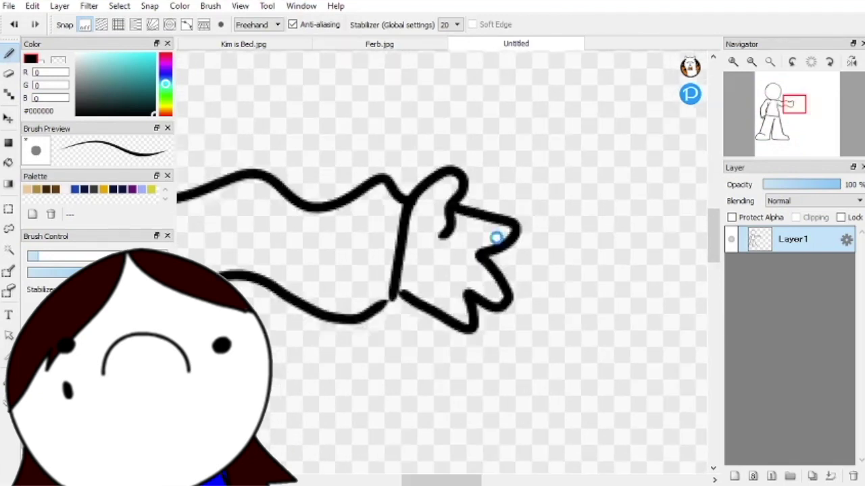
pyautogui.scroll(-3, 496, 237)
pyautogui.scroll(-1, 497, 242)
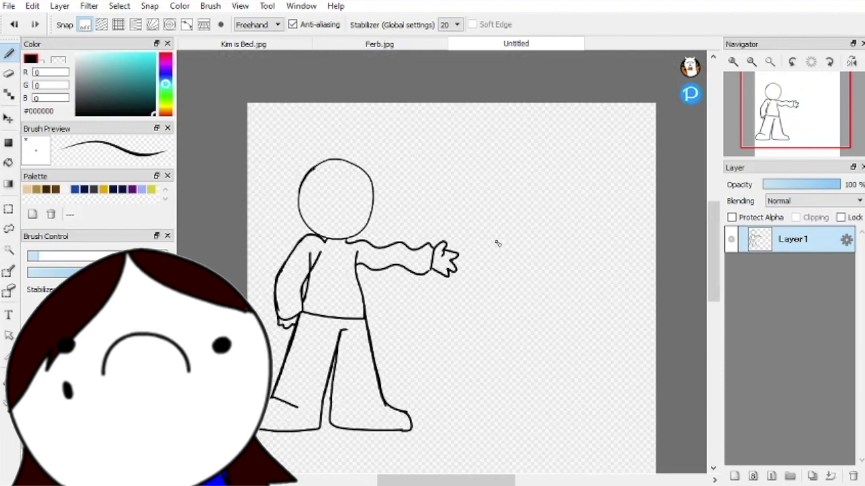
pyautogui.moveTo(482, 254); pyautogui.dragTo(575, 200)
pyautogui.scroll(2, 546, 286)
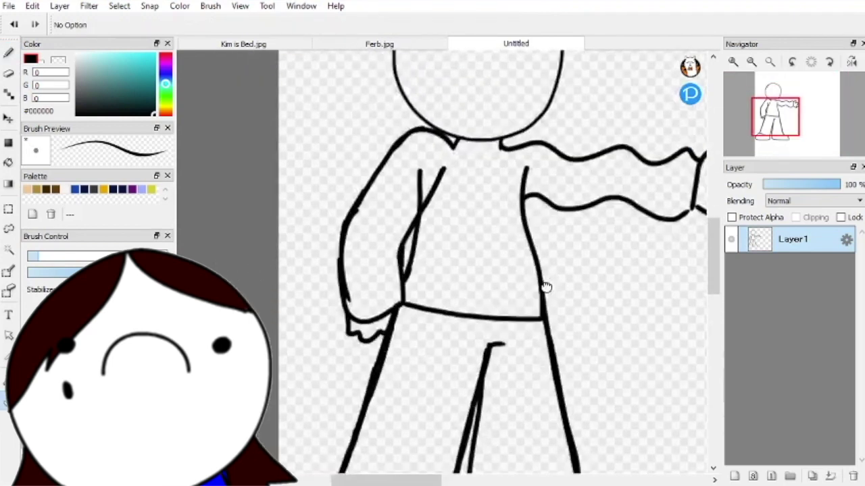
pyautogui.scroll(2, 531, 228)
pyautogui.scroll(1, 523, 201)
# Add a new layer above the line art with Ctrl+Shift+N
pyautogui.press('e')
pyautogui.scroll(-4, 514, 236)
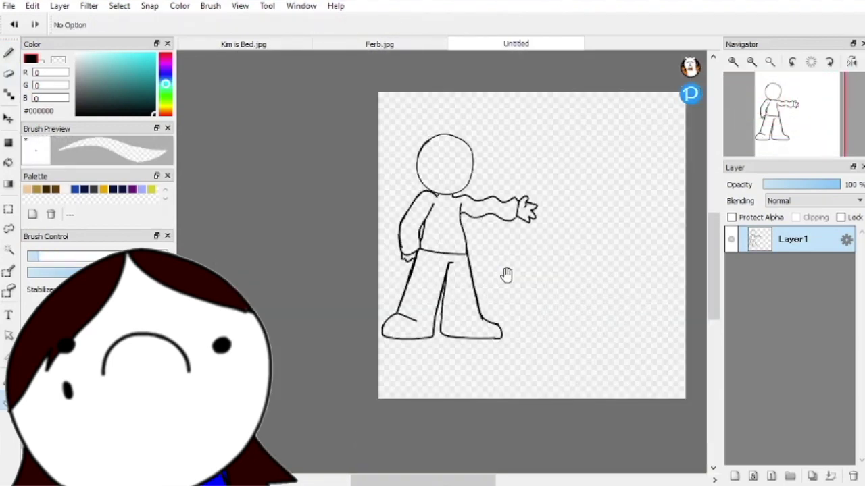
pyautogui.scroll(1, 541, 274)
pyautogui.scroll(1, 550, 256)
pyautogui.scroll(-2, 537, 223)
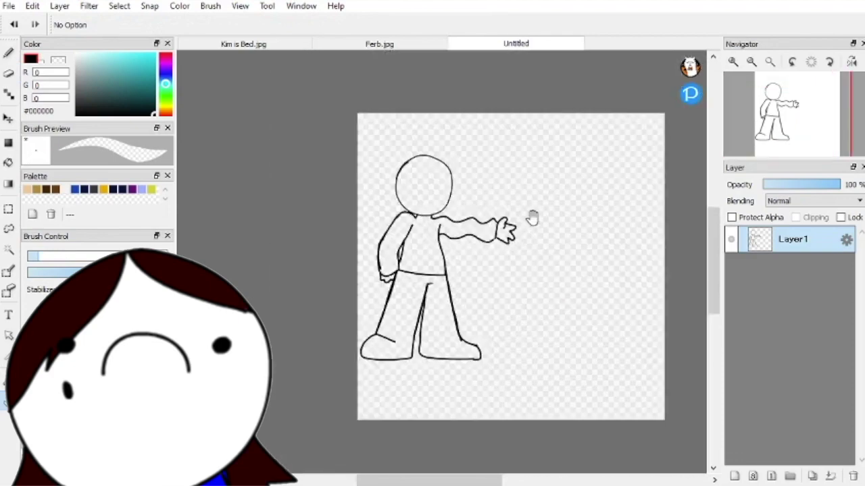
pyautogui.scroll(1, 544, 236)
pyautogui.hotkey('ctrl', 'shift', 'n')
pyautogui.scroll(2, 534, 257)
pyautogui.scroll(1, 502, 258)
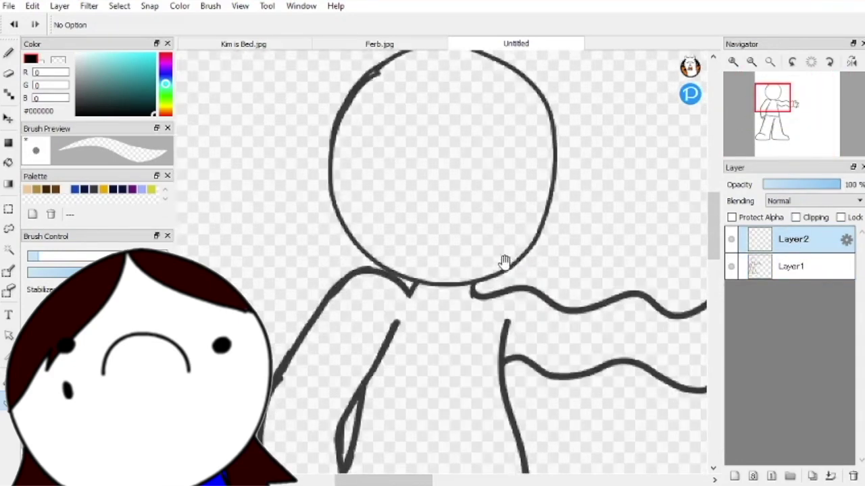
pyautogui.scroll(1, 507, 291)
pyautogui.scroll(2, 508, 320)
# Brush a curved hairline inside the head circle and extend it across the forehead
pyautogui.press('b')
pyautogui.moveTo(311, 338); pyautogui.dragTo(368, 310)
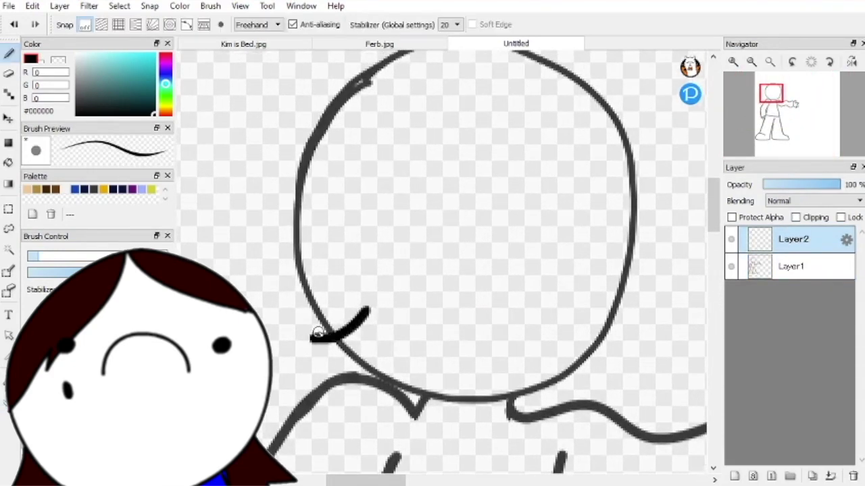
pyautogui.hotkey('ctrl', 'z')
pyautogui.moveTo(310, 327)
pyautogui.mouseDown()
pyautogui.moveTo(344, 332)
pyautogui.moveTo(372, 309)
pyautogui.moveTo(390, 264)
pyautogui.moveTo(371, 190)
pyautogui.mouseUp()
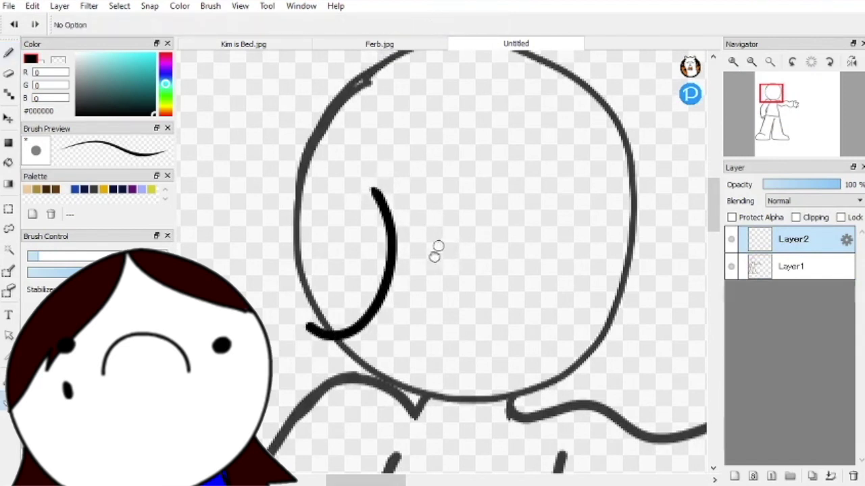
pyautogui.moveTo(436, 247); pyautogui.dragTo(365, 241)
pyautogui.moveTo(318, 207)
pyautogui.mouseDown()
pyautogui.moveTo(428, 230)
pyautogui.moveTo(420, 195)
pyautogui.mouseUp()
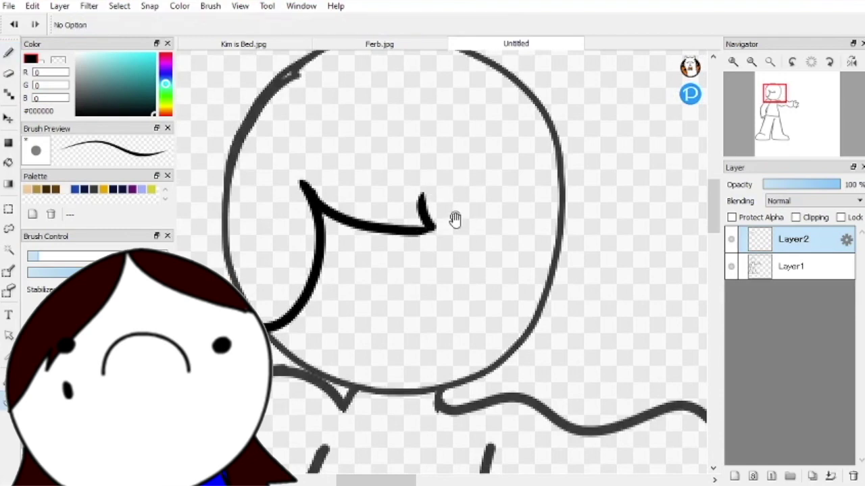
pyautogui.moveTo(453, 218); pyautogui.dragTo(395, 207)
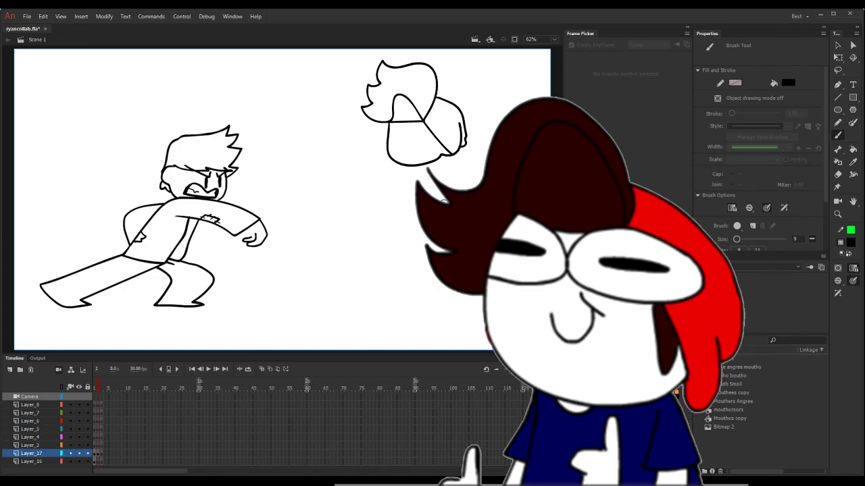
# Retrace the left figure's upper and lower leg lines as darker Pencil strokes at 150% zoom
pyautogui.press('e')
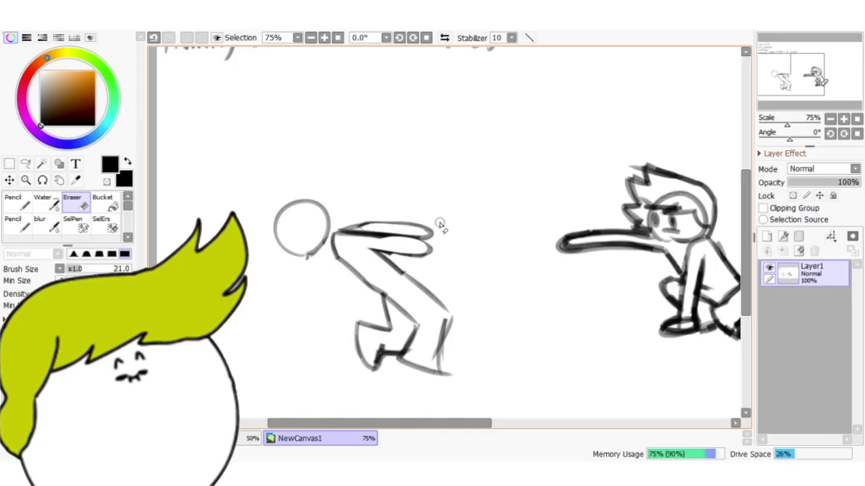
pyautogui.moveTo(355, 229); pyautogui.dragTo(430, 231)
pyautogui.hotkey('ctrl', 'z')
pyautogui.press('n')
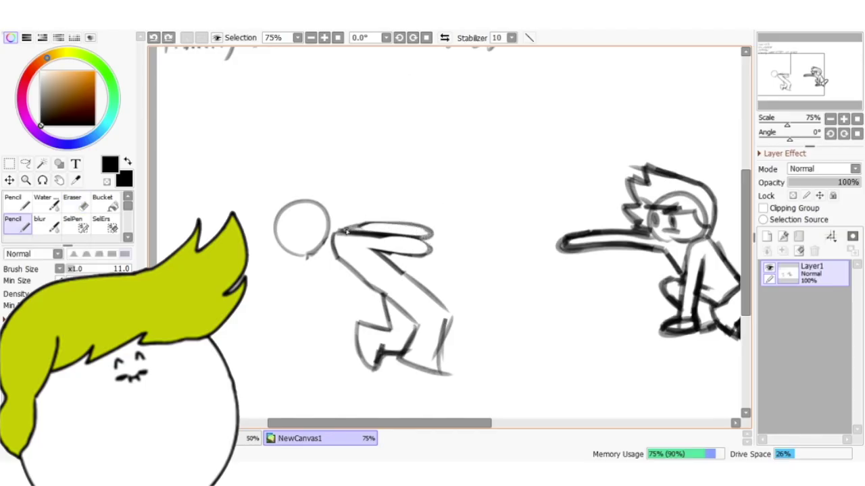
pyautogui.moveTo(341, 230); pyautogui.dragTo(421, 231)
pyautogui.scroll(2, 402, 228)
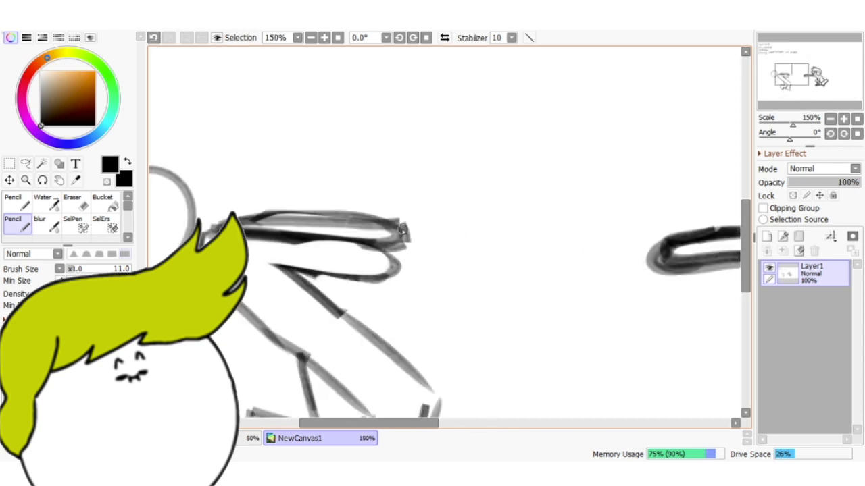
pyautogui.moveTo(212, 231)
pyautogui.mouseDown()
pyautogui.moveTo(405, 251)
pyautogui.moveTo(392, 273)
pyautogui.moveTo(274, 265)
pyautogui.moveTo(414, 258)
pyautogui.moveTo(276, 245)
pyautogui.moveTo(213, 226)
pyautogui.moveTo(338, 216)
pyautogui.moveTo(406, 242)
pyautogui.moveTo(345, 246)
pyautogui.moveTo(415, 264)
pyautogui.moveTo(382, 278)
pyautogui.mouseUp()
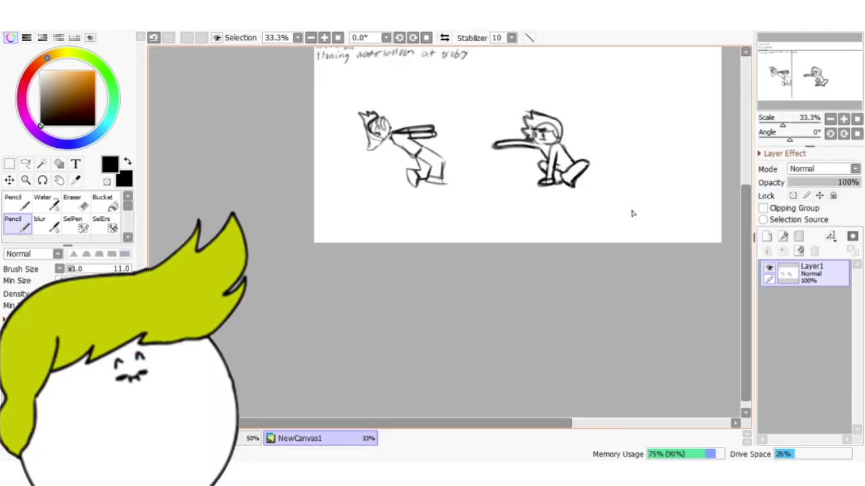
pyautogui.scroll(1, 630, 212)
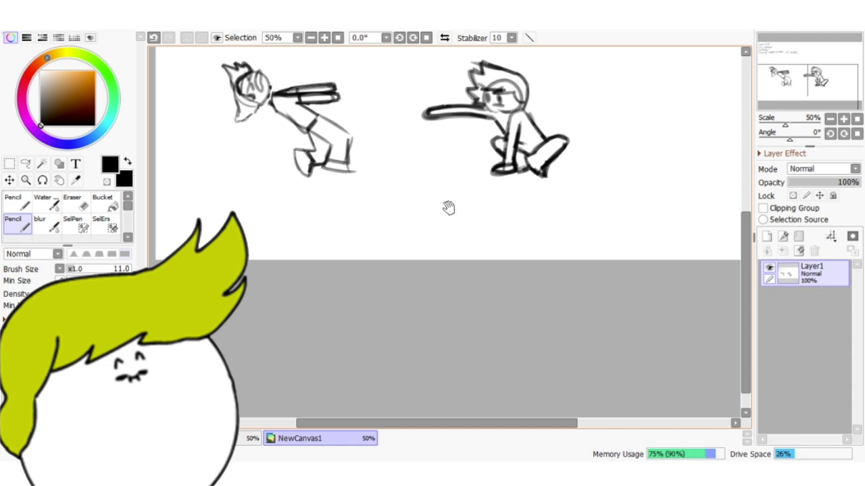
pyautogui.moveTo(449, 207); pyautogui.dragTo(425, 288)
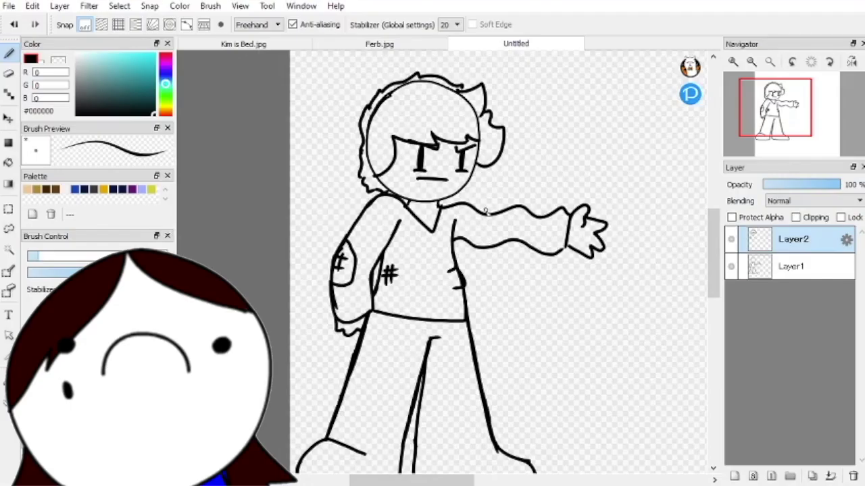
# Draw two curved fold strokes hanging below the first figure's waist
pyautogui.scroll(-2, 485, 210)
pyautogui.scroll(1, 482, 245)
pyautogui.scroll(1, 475, 164)
pyautogui.scroll(1, 481, 216)
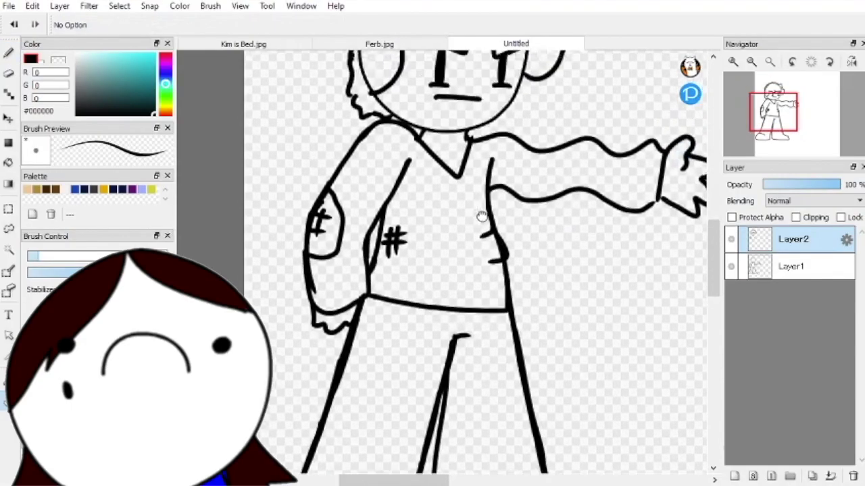
pyautogui.moveTo(481, 216); pyautogui.dragTo(457, 127)
pyautogui.scroll(2, 453, 338)
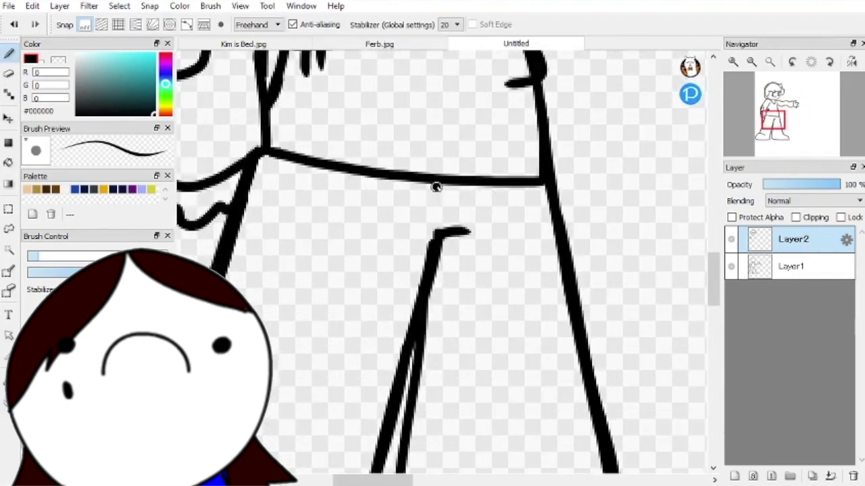
pyautogui.moveTo(436, 187); pyautogui.dragTo(403, 256)
pyautogui.moveTo(469, 184); pyautogui.dragTo(487, 255)
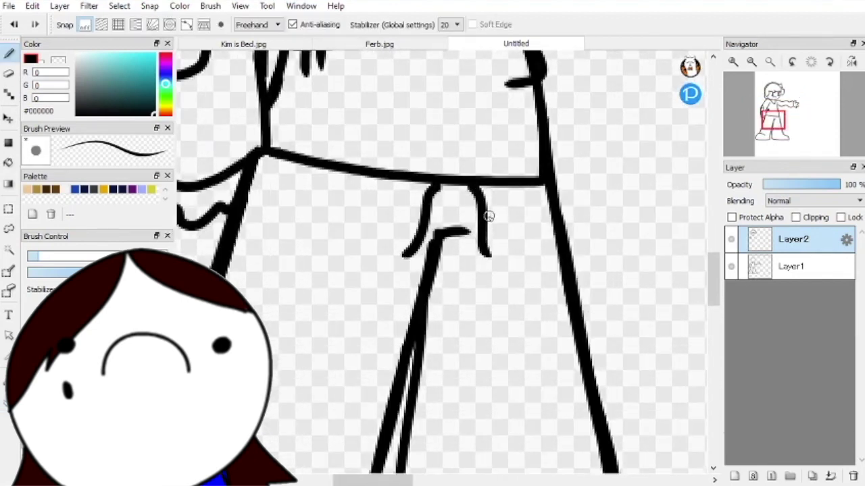
# Enlarge and reposition the sketch of both figures on the page
pyautogui.scroll(-2, 489, 216)
pyautogui.scroll(-2, 473, 263)
pyautogui.press('space')
pyautogui.moveTo(473, 165); pyautogui.dragTo(477, 229)
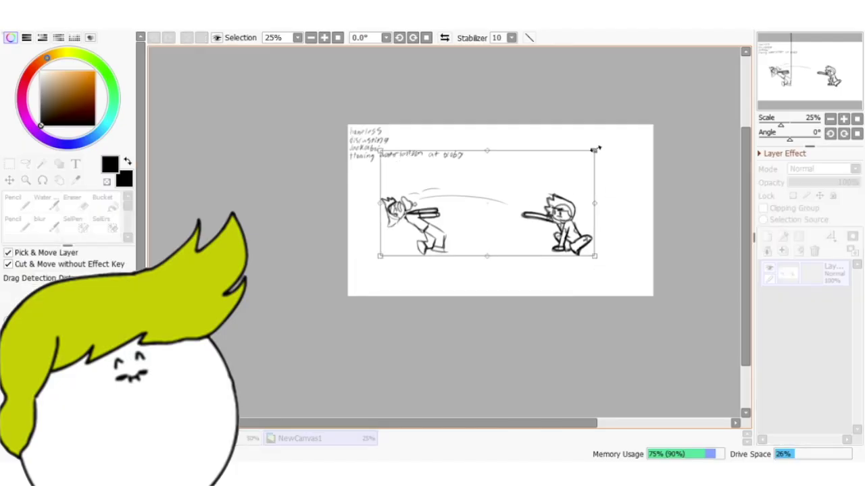
pyautogui.moveTo(595, 149); pyautogui.dragTo(651, 127)
pyautogui.moveTo(595, 176); pyautogui.dragTo(588, 207)
pyautogui.moveTo(619, 164); pyautogui.dragTo(633, 154)
pyautogui.moveTo(600, 248); pyautogui.dragTo(586, 243)
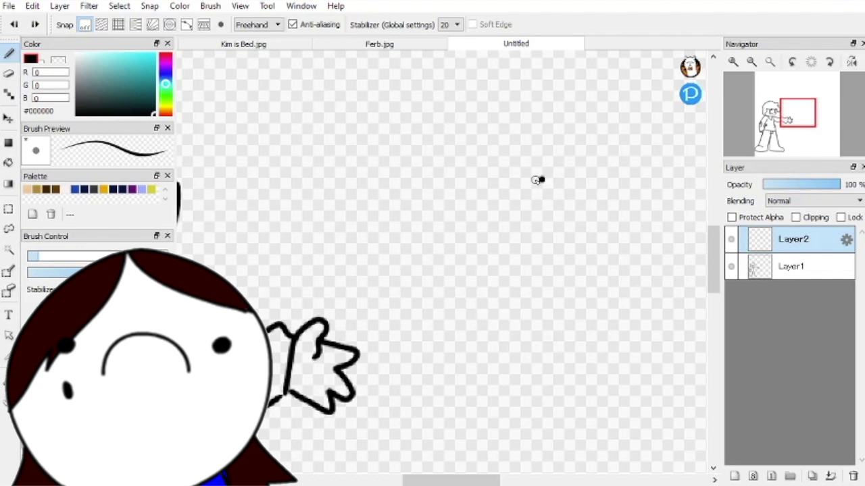
# Sketch the second figure's curved outline to the right, redoing the first attempt
pyautogui.moveTo(538, 179)
pyautogui.mouseDown()
pyautogui.moveTo(487, 276)
pyautogui.moveTo(531, 358)
pyautogui.mouseUp()
pyautogui.hotkey('ctrl', 'z')
pyautogui.moveTo(557, 169)
pyautogui.mouseDown()
pyautogui.moveTo(498, 299)
pyautogui.moveTo(566, 355)
pyautogui.moveTo(649, 348)
pyautogui.moveTo(676, 309)
pyautogui.moveTo(690, 247)
pyautogui.moveTo(646, 169)
pyautogui.mouseUp()
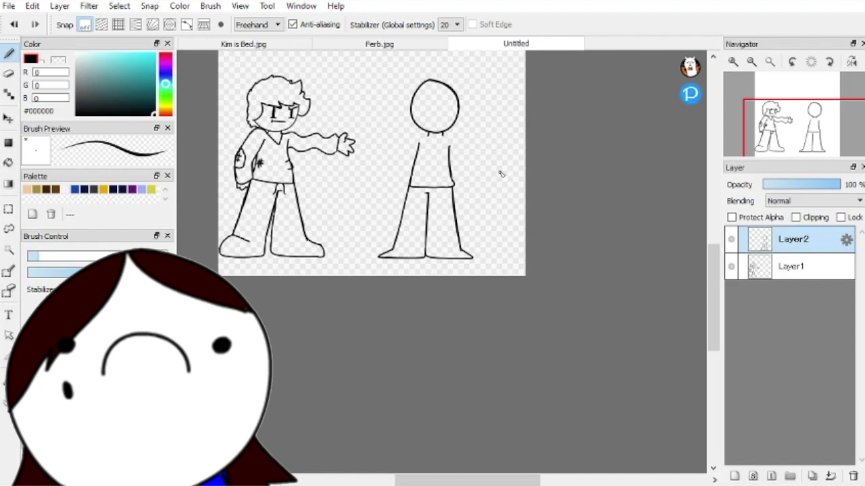
pyautogui.scroll(2, 479, 193)
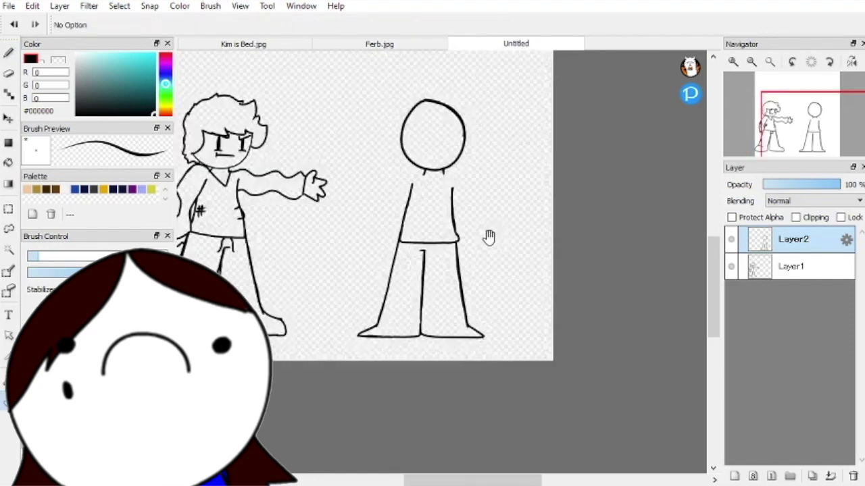
pyautogui.scroll(2, 488, 236)
pyautogui.scroll(2, 514, 280)
# Replace the old arm stroke with a new outstretched arm ending in a hand
pyautogui.press('n')
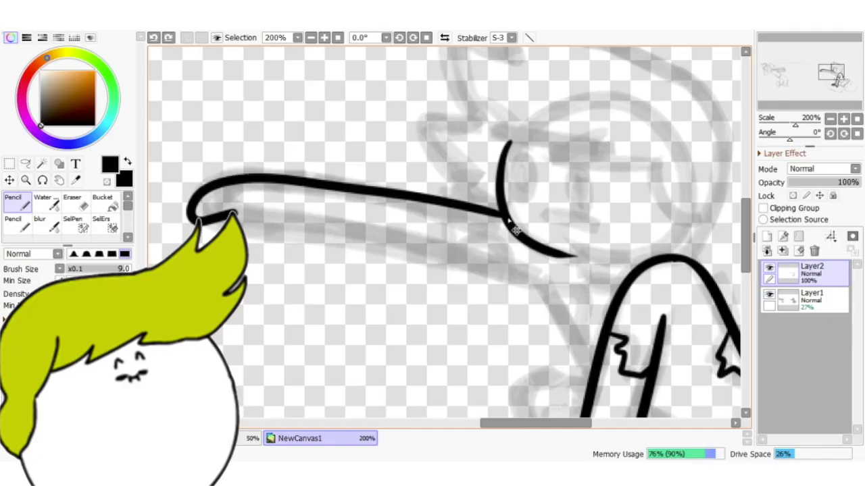
pyautogui.hotkey('ctrl', 'z')
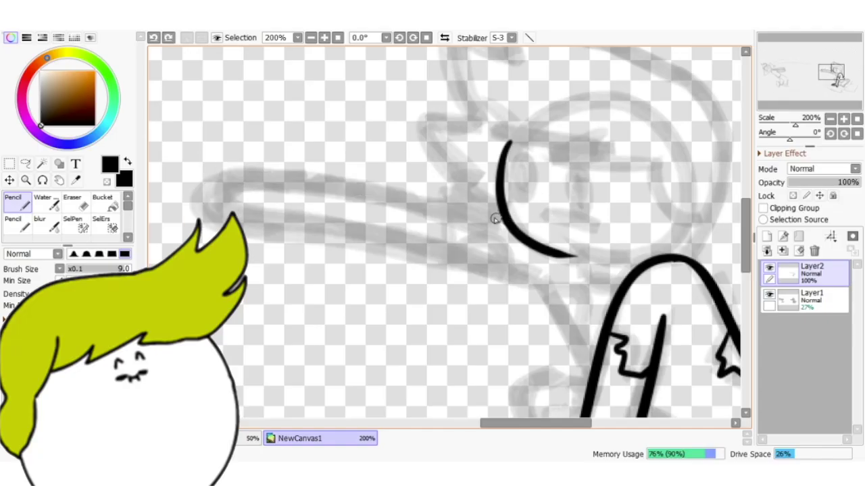
pyautogui.moveTo(504, 221)
pyautogui.mouseDown()
pyautogui.moveTo(378, 185)
pyautogui.moveTo(223, 170)
pyautogui.moveTo(203, 233)
pyautogui.mouseUp()
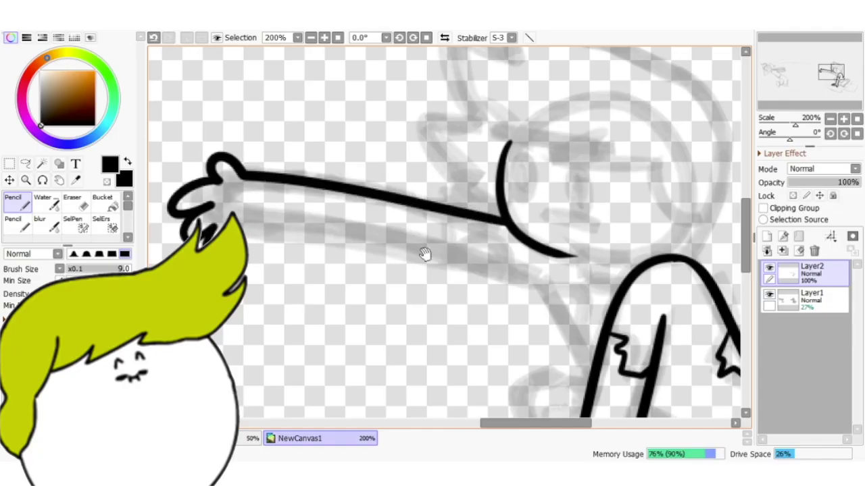
pyautogui.moveTo(424, 253); pyautogui.dragTo(424, 220)
pyautogui.scroll(2, 257, 187)
pyautogui.press('e')
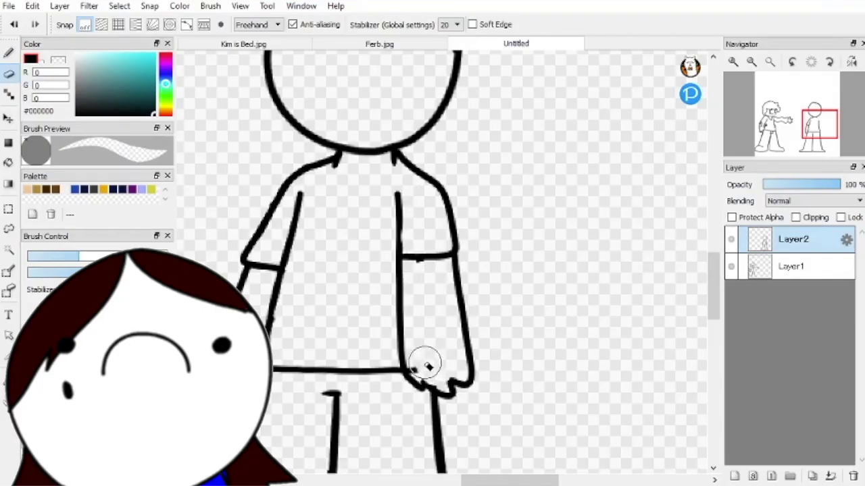
# Fill both characters' pants with lavender
pyautogui.hotkey('ctrl', '-')
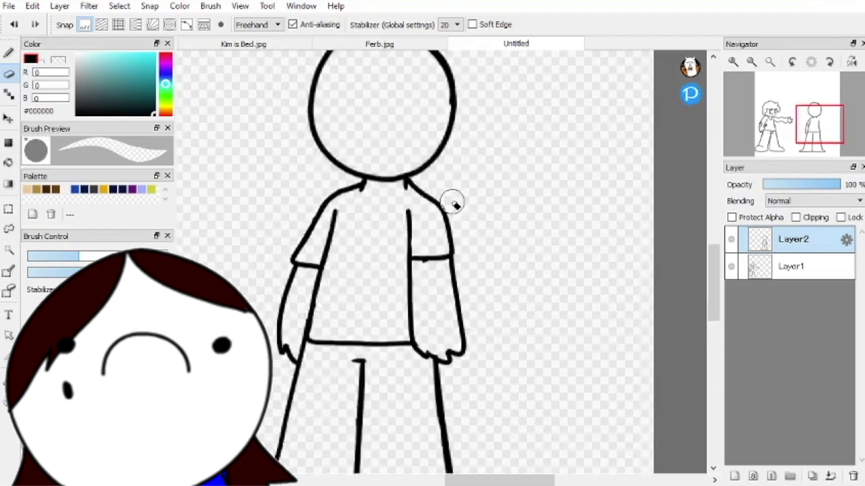
pyautogui.scroll(1, 444, 202)
pyautogui.scroll(1, 399, 183)
pyautogui.press('b')
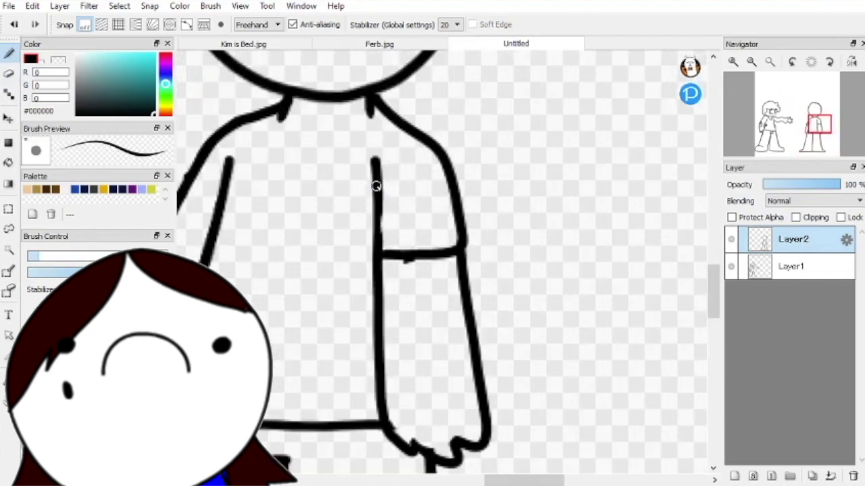
pyautogui.scroll(-2, 399, 135)
pyautogui.scroll(1, 445, 250)
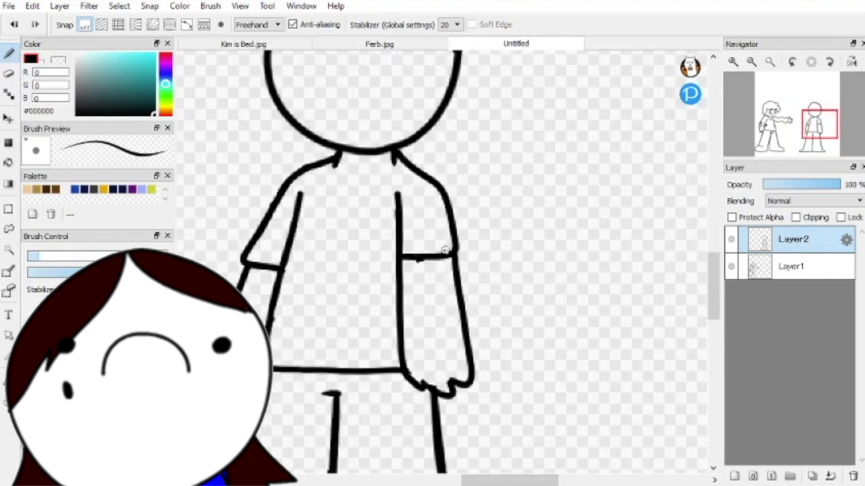
pyautogui.scroll(2, 399, 245)
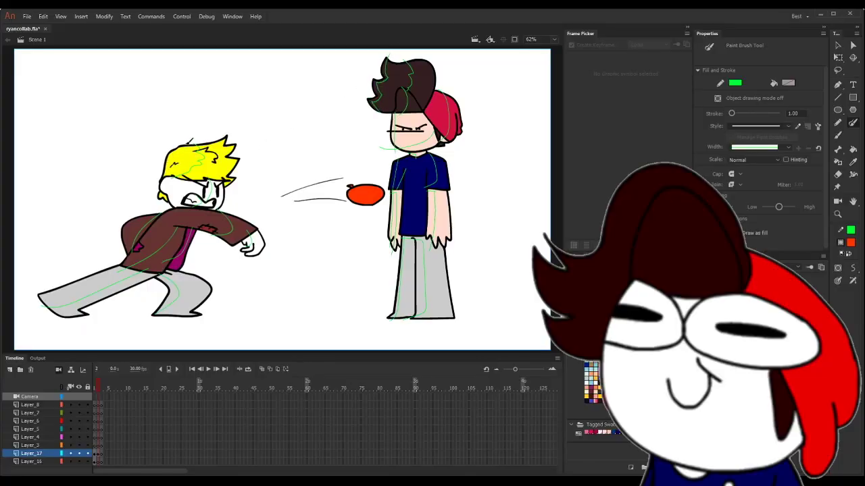
pyautogui.press('k')
pyautogui.click(429, 283)
pyautogui.click(182, 297)
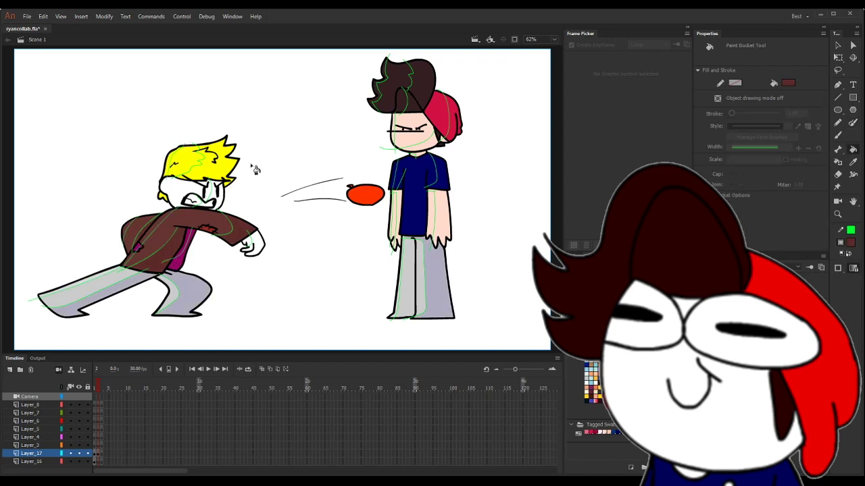
# Sample a colour from the drawing and ink a bold black outline along the leg
pyautogui.click(852, 161)
pyautogui.click(218, 216)
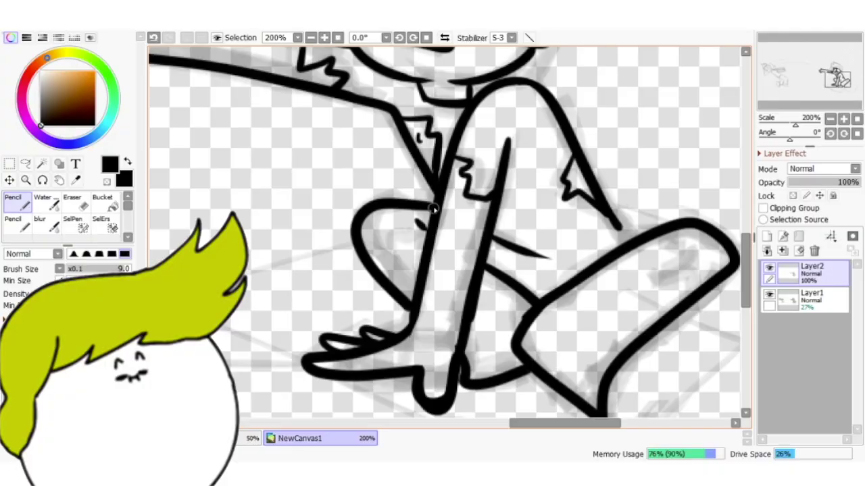
pyautogui.scroll(-2, 532, 213)
pyautogui.scroll(1, 517, 233)
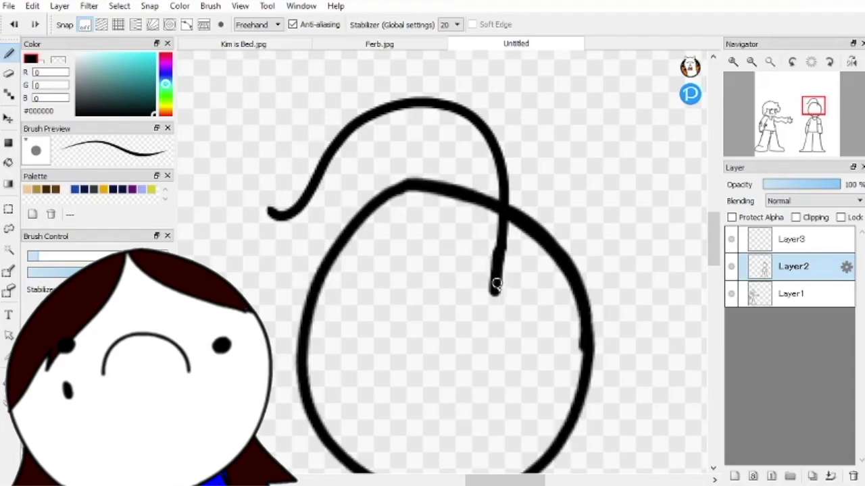
pyautogui.moveTo(494, 286)
pyautogui.mouseDown()
pyautogui.moveTo(458, 205)
pyautogui.moveTo(405, 187)
pyautogui.moveTo(348, 236)
pyautogui.moveTo(311, 303)
pyautogui.moveTo(318, 292)
pyautogui.moveTo(274, 338)
pyautogui.mouseUp()
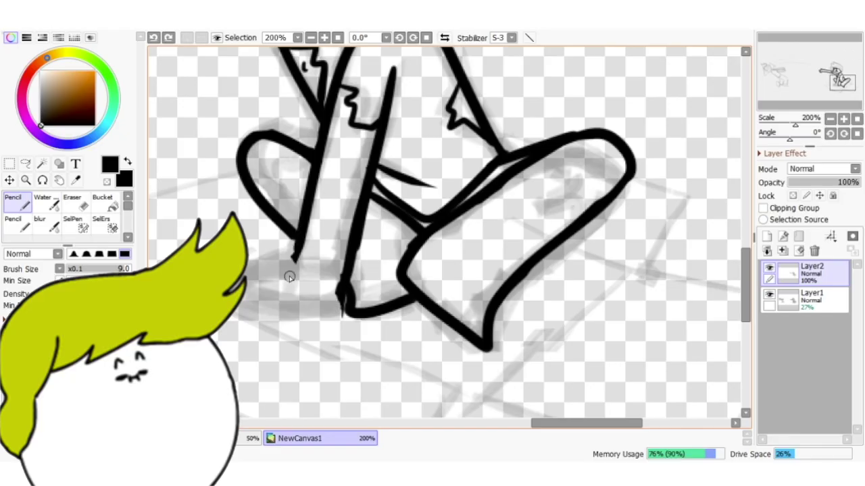
# Close the bottom of the left foot outline and add a short streak below the motion shape
pyautogui.moveTo(290, 277)
pyautogui.mouseDown()
pyautogui.moveTo(296, 326)
pyautogui.moveTo(344, 293)
pyautogui.mouseUp()
pyautogui.scroll(-3, 444, 211)
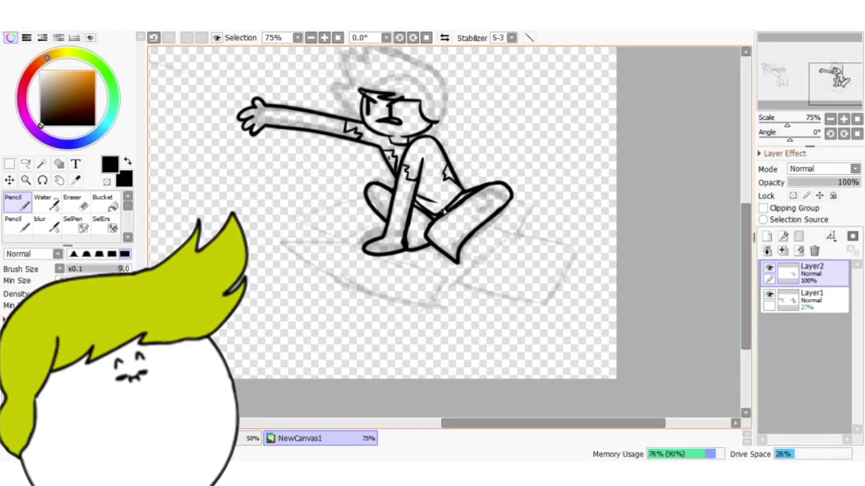
pyautogui.scroll(-1, 442, 210)
pyautogui.scroll(2, 497, 169)
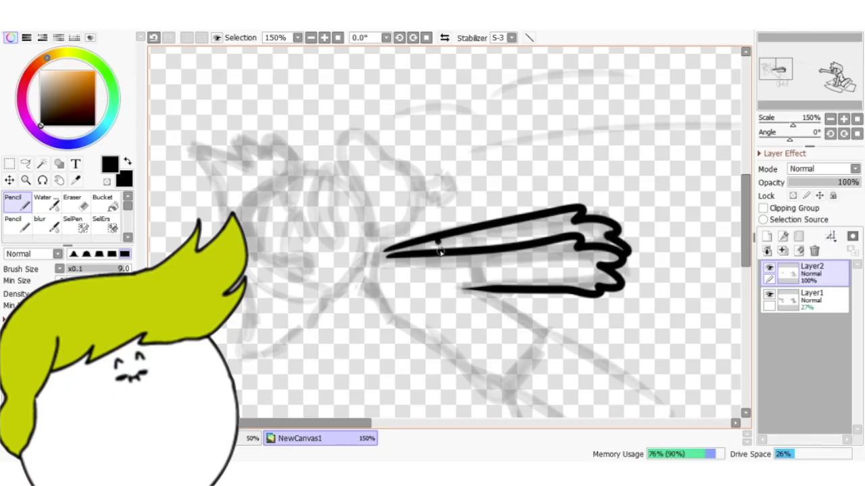
pyautogui.moveTo(462, 256); pyautogui.dragTo(473, 283)
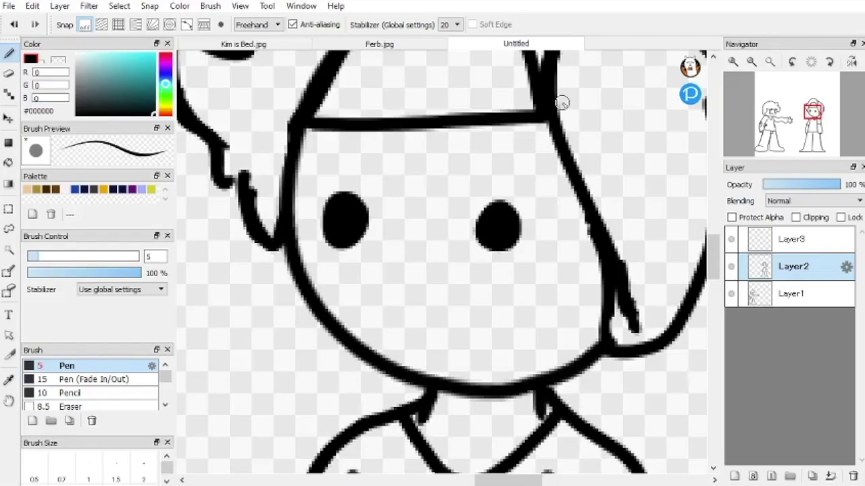
# Pan the canvas with Space to bring the whole two-figure sketch into view
pyautogui.press('space')
pyautogui.moveTo(429, 230); pyautogui.dragTo(441, 265)
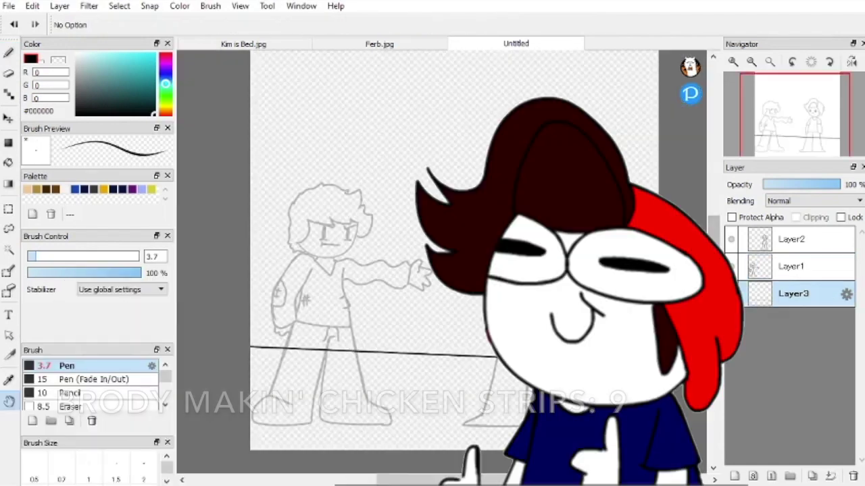
pyautogui.moveTo(405, 270); pyautogui.dragTo(437, 316)
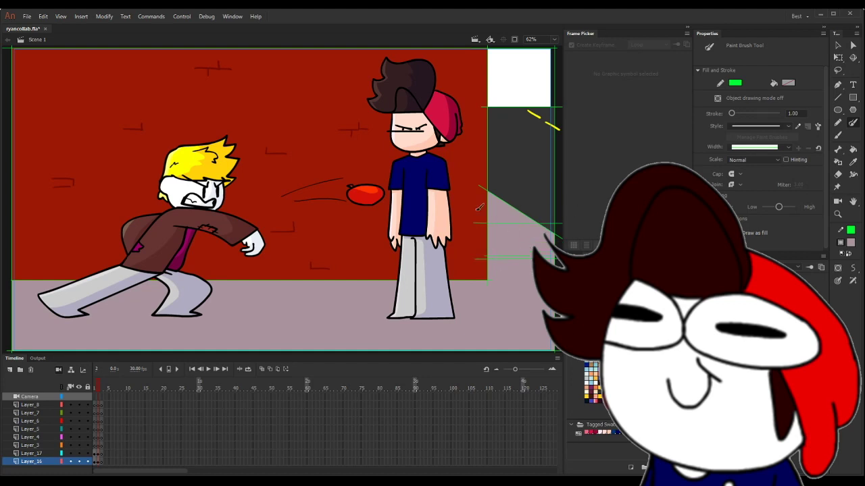
# Erase the stray sketch strokes crossing the thrower's coat and leg in one pass
pyautogui.moveTo(144, 270); pyautogui.dragTo(131, 225)
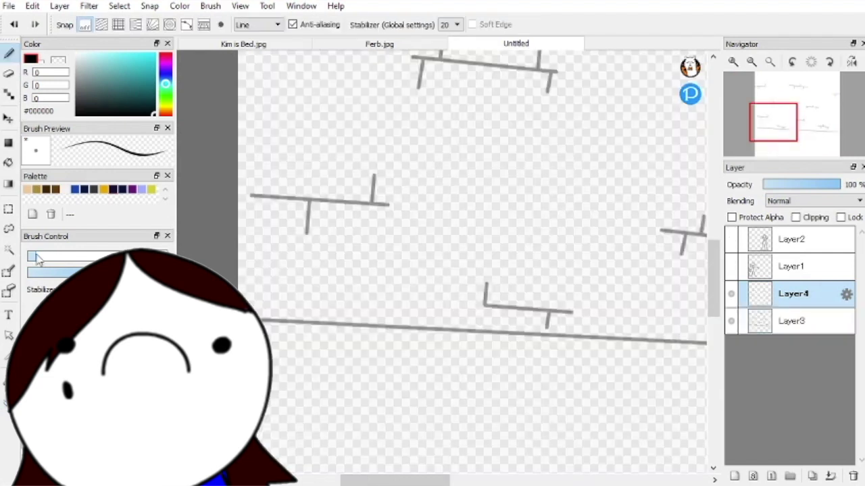
# Draw the box's front vertical edge, slanted side top edge and back top edge
pyautogui.moveTo(402, 364)
pyautogui.mouseDown()
pyautogui.moveTo(412, 179)
pyautogui.moveTo(581, 185)
pyautogui.moveTo(587, 288)
pyautogui.moveTo(577, 360)
pyautogui.moveTo(402, 364)
pyautogui.mouseUp()
pyautogui.moveTo(411, 183)
pyautogui.mouseDown()
pyautogui.moveTo(312, 163)
pyautogui.moveTo(284, 358)
pyautogui.moveTo(400, 365)
pyautogui.mouseUp()
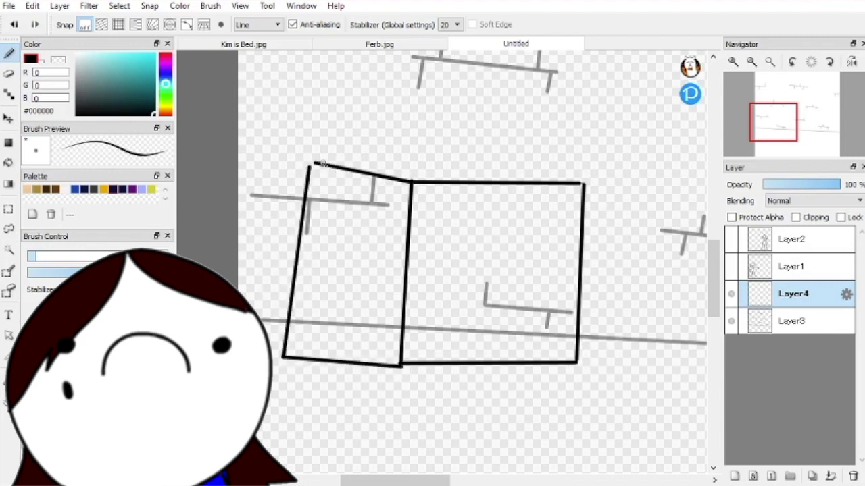
pyautogui.moveTo(365, 158); pyautogui.dragTo(513, 154)
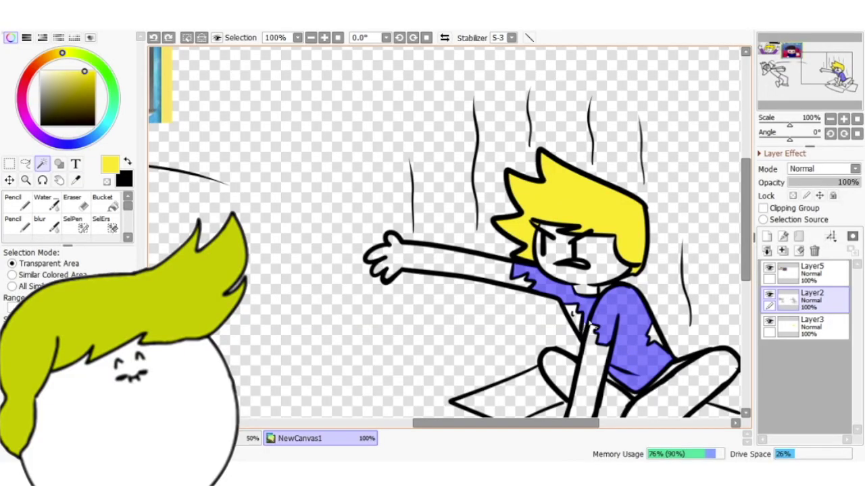
# Fill the hair brown, darken the inner hair arc, and paint the shirt's white gaps blue
pyautogui.scroll(3, 590, 327)
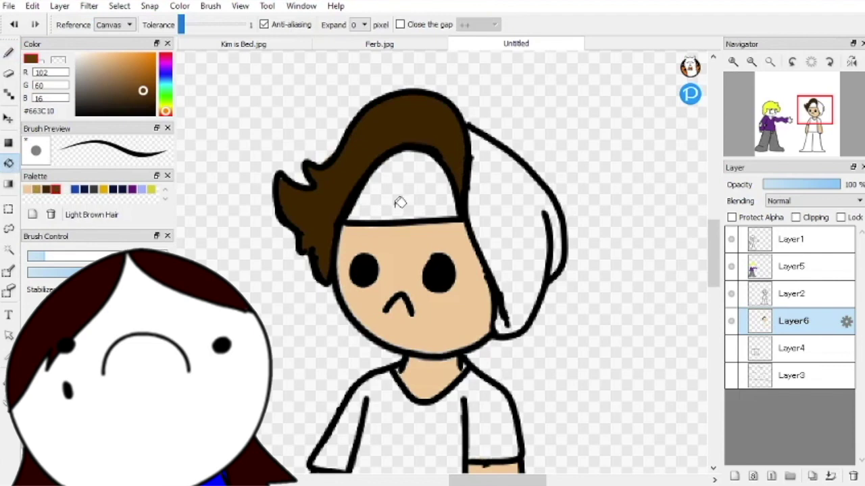
pyautogui.click(396, 197)
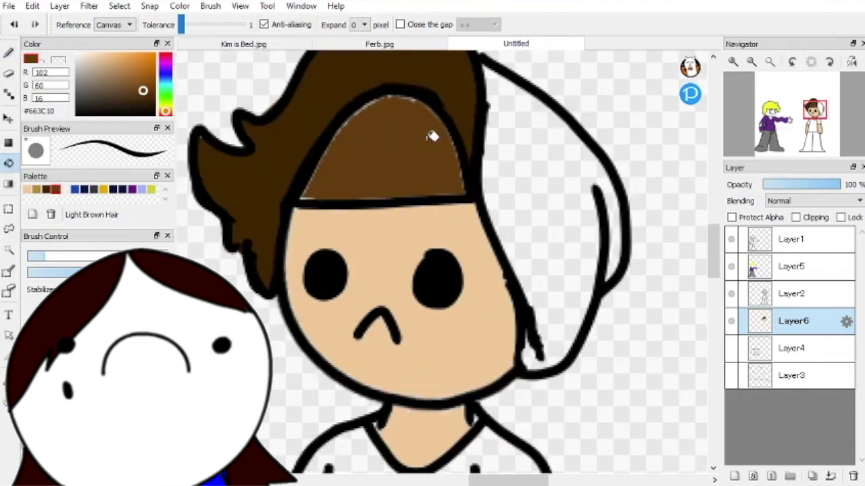
pyautogui.moveTo(466, 189)
pyautogui.mouseDown()
pyautogui.moveTo(446, 145)
pyautogui.moveTo(405, 104)
pyautogui.moveTo(349, 124)
pyautogui.moveTo(304, 186)
pyautogui.moveTo(473, 194)
pyautogui.mouseUp()
pyautogui.hotkey('ctrl', '-')
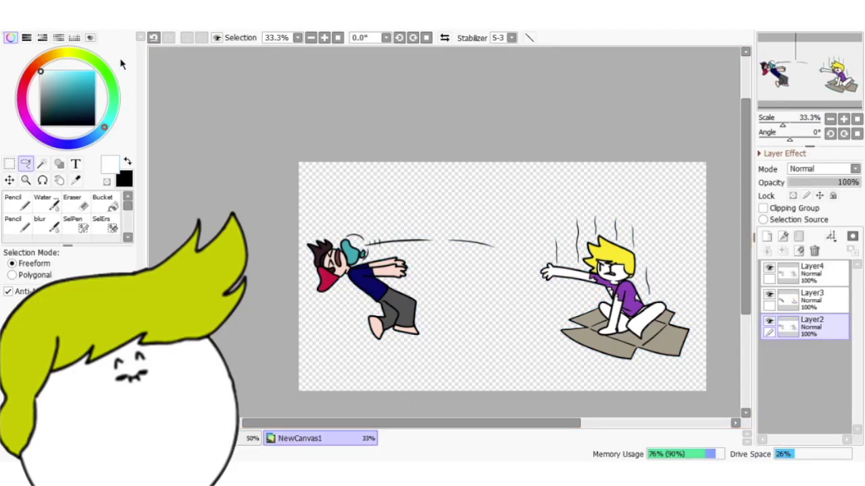
pyautogui.click(342, 421)
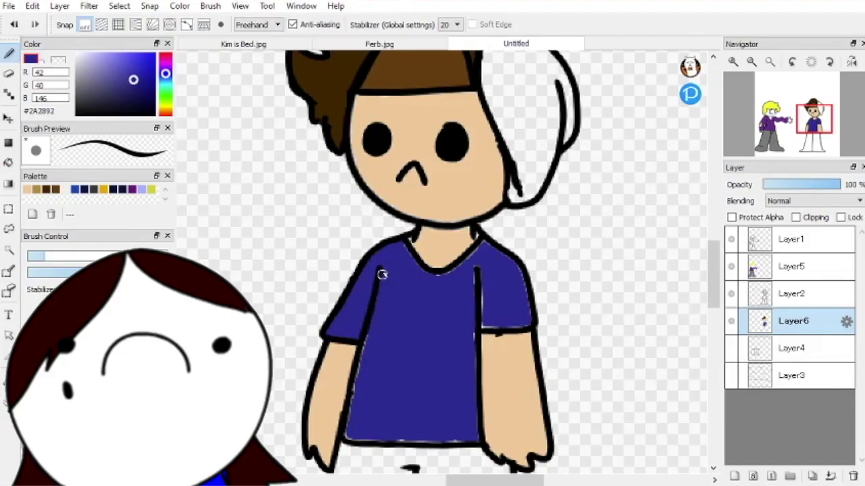
pyautogui.moveTo(363, 371)
pyautogui.mouseDown()
pyautogui.moveTo(348, 438)
pyautogui.moveTo(430, 439)
pyautogui.moveTo(478, 347)
pyautogui.mouseUp()
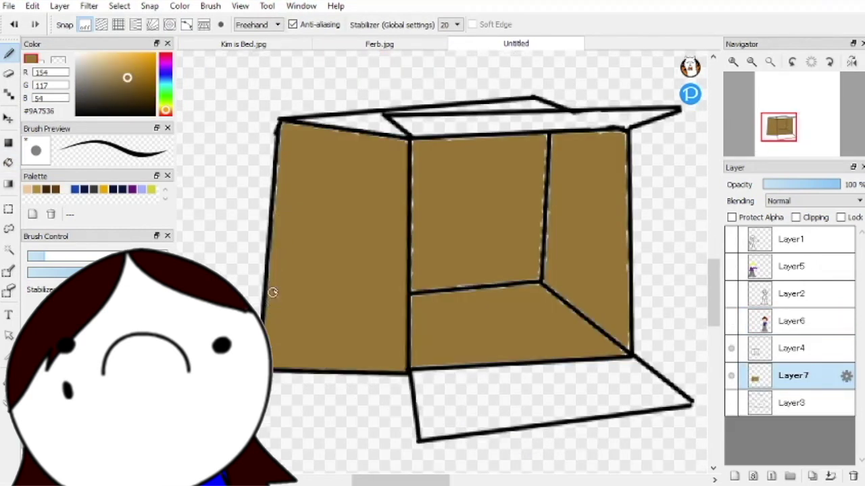
# Paint brown over white gaps on the box's left, central, bottom, top-right and diagonal edges
pyautogui.moveTo(272, 292); pyautogui.dragTo(285, 153)
pyautogui.moveTo(413, 144); pyautogui.dragTo(411, 365)
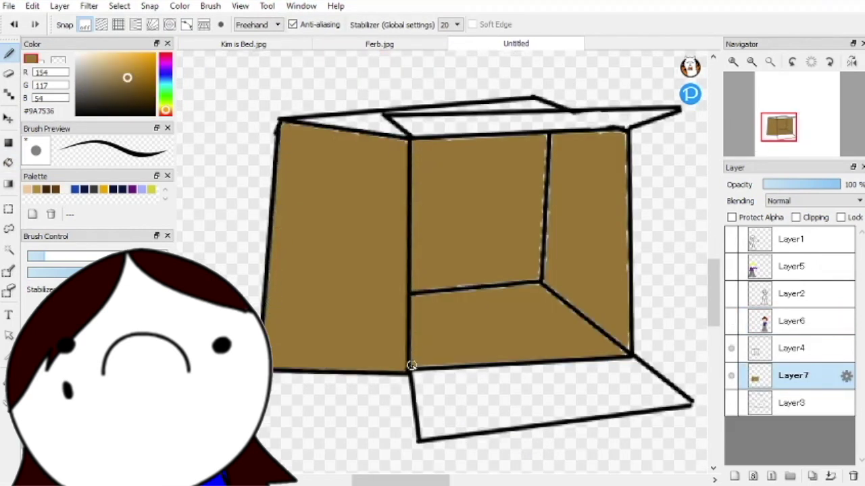
pyautogui.click(420, 371)
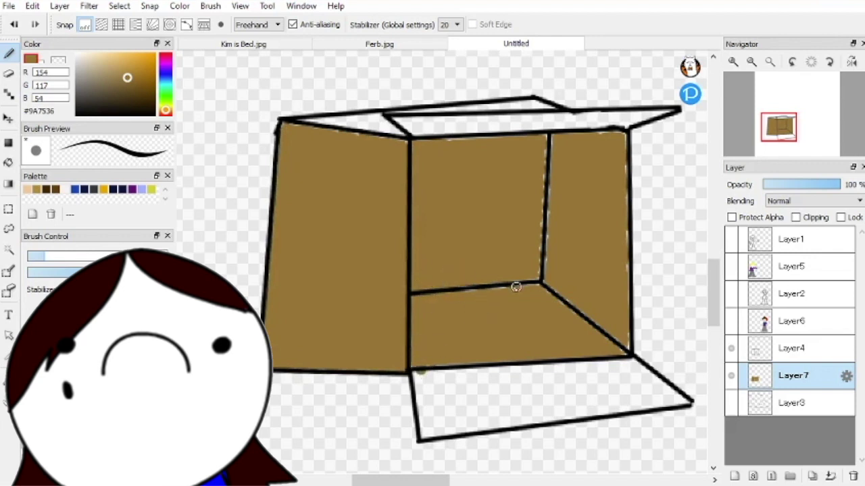
pyautogui.moveTo(515, 286); pyautogui.dragTo(544, 284)
pyautogui.moveTo(616, 135); pyautogui.dragTo(619, 140)
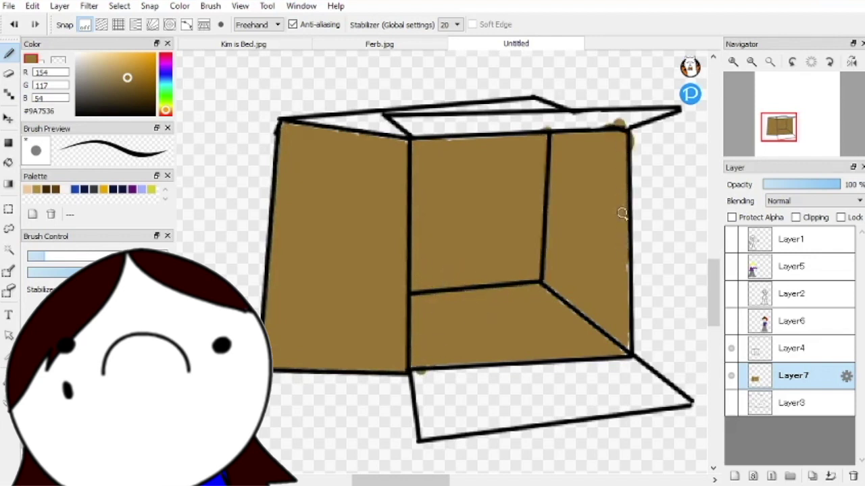
pyautogui.moveTo(622, 343); pyautogui.dragTo(532, 277)
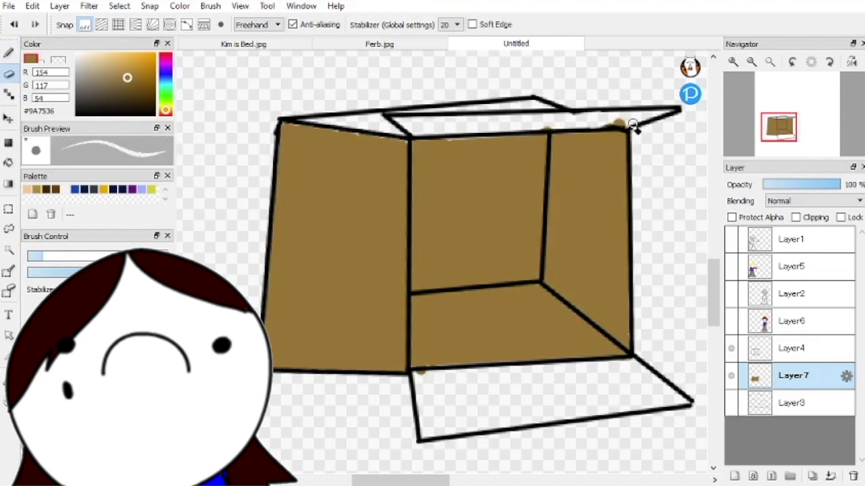
pyautogui.moveTo(575, 184); pyautogui.dragTo(549, 213)
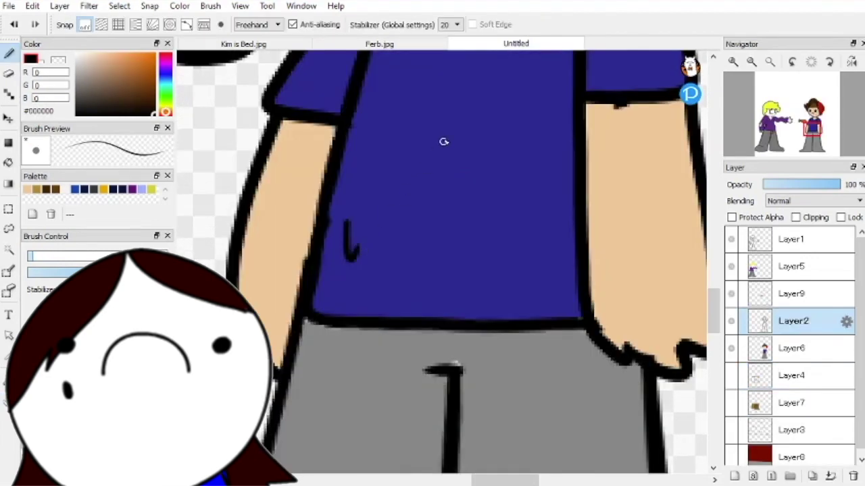
# Draw wrinkle marks on the right arm and left sleeve and a sweat drop on the cheek
pyautogui.moveTo(573, 243); pyautogui.dragTo(579, 277)
pyautogui.moveTo(395, 228); pyautogui.dragTo(457, 328)
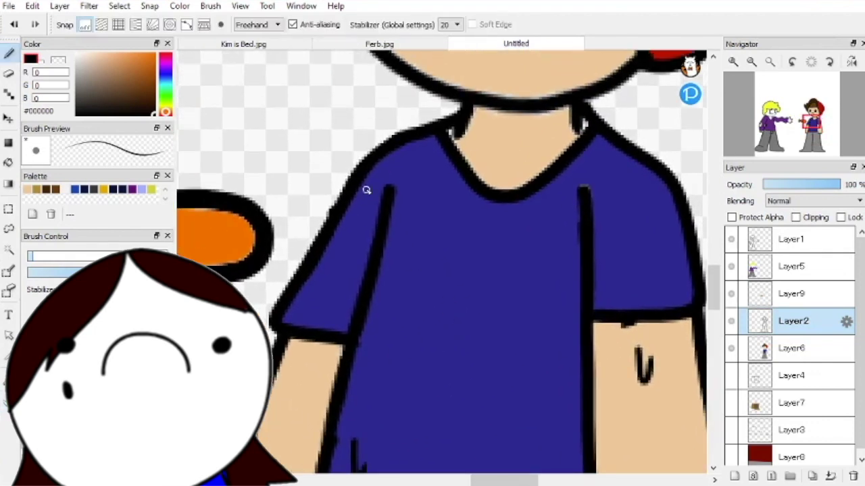
pyautogui.moveTo(363, 188); pyautogui.dragTo(375, 194)
pyautogui.moveTo(487, 207); pyautogui.dragTo(414, 363)
pyautogui.moveTo(467, 197); pyautogui.dragTo(467, 304)
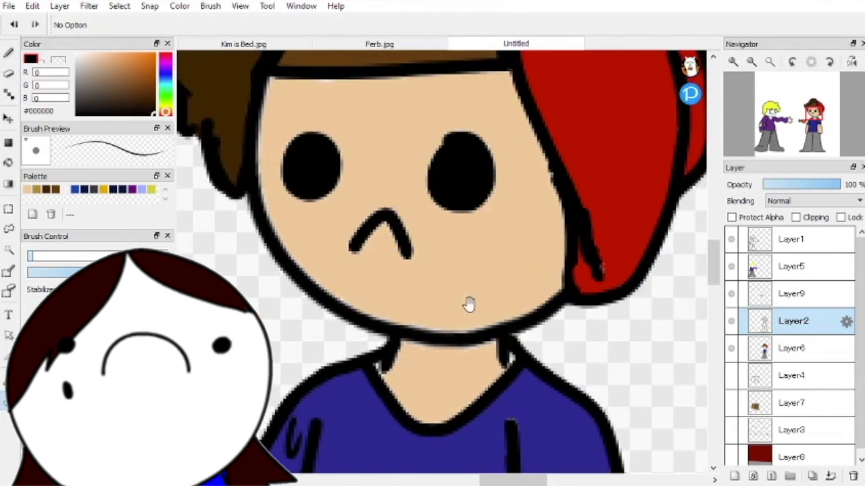
pyautogui.click(509, 253)
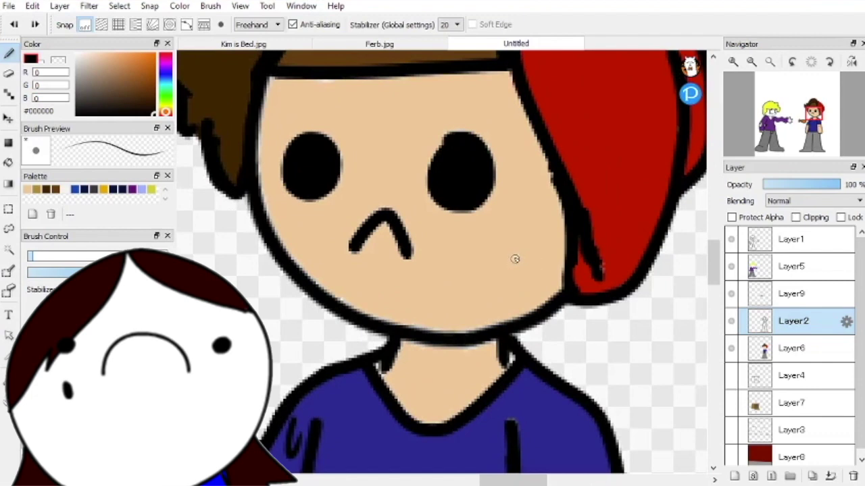
pyautogui.moveTo(515, 259); pyautogui.dragTo(524, 284)
# Add a wrinkle stroke on the shirt, then add a new layer above Layer6
pyautogui.scroll(-3, 517, 271)
pyautogui.scroll(2, 473, 324)
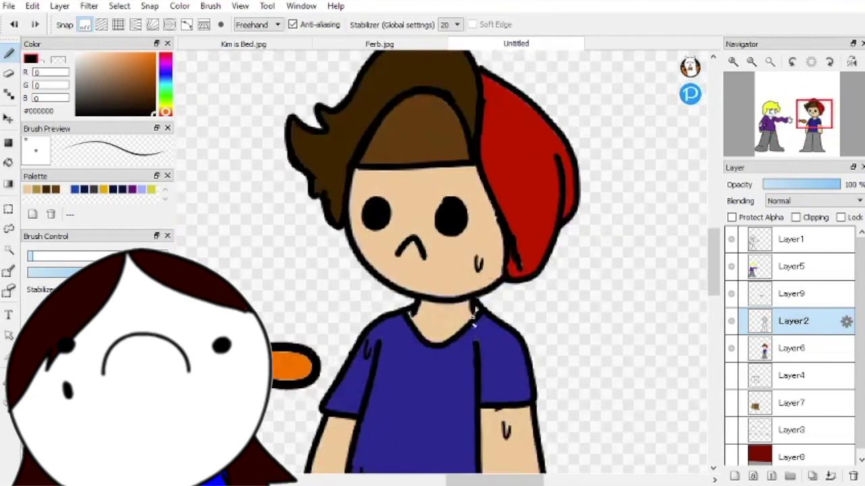
pyautogui.scroll(2, 474, 326)
pyautogui.moveTo(458, 402); pyautogui.dragTo(461, 426)
pyautogui.moveTo(510, 348); pyautogui.dragTo(490, 251)
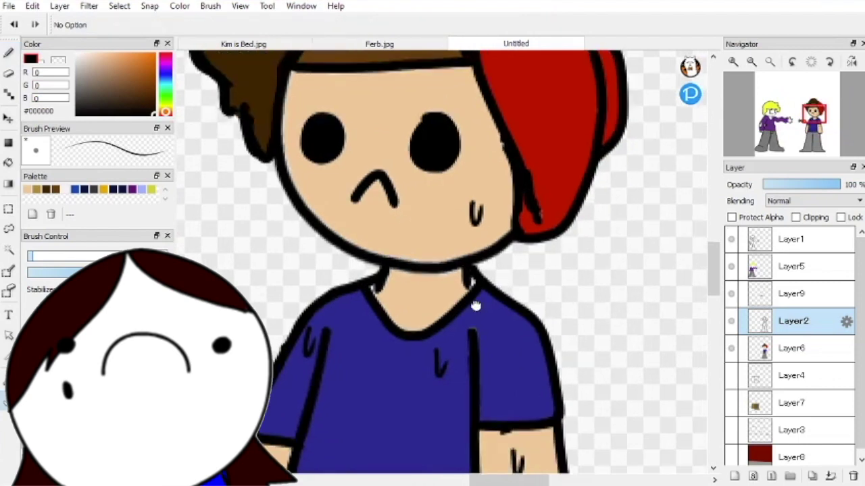
pyautogui.click(793, 348)
pyautogui.click(736, 477)
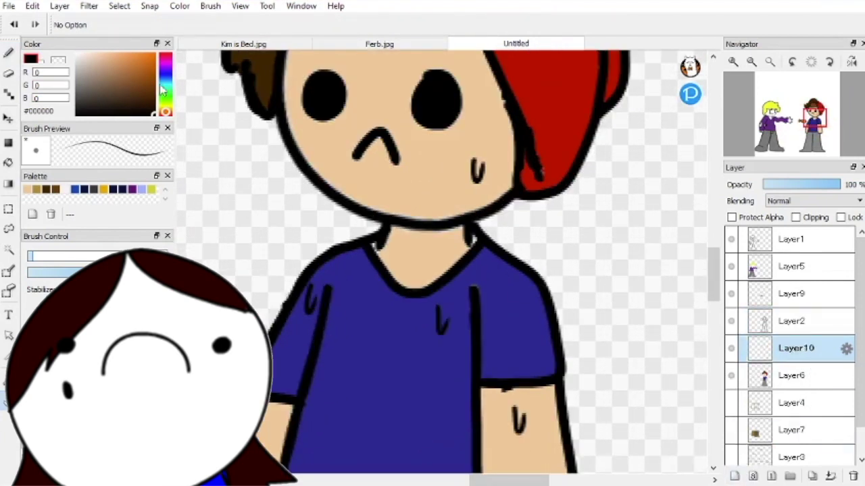